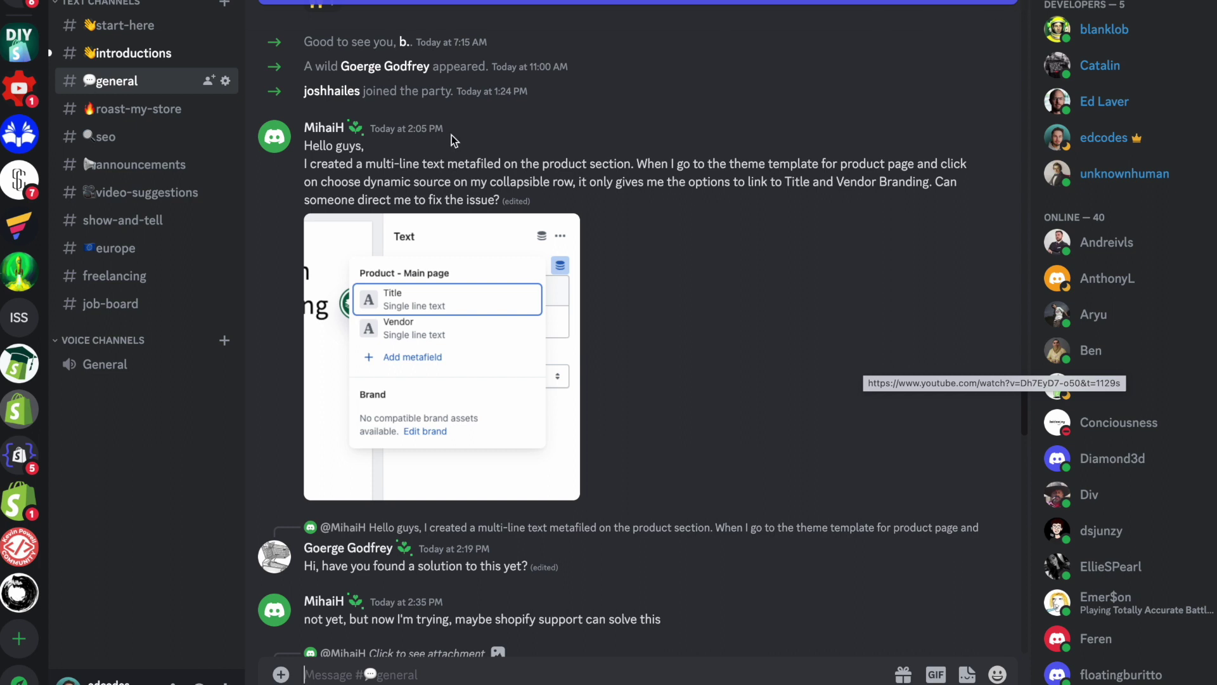
Highlight the Discord question about the multi-line metafield, then switch back to Chrome.
{"action": "left_click", "coordinate": [311, 170]}
{"action": "left_click_drag", "start_coordinate": [310, 169], "coordinate": [501, 167]}
{"action": "left_click", "coordinate": [507, 169]}
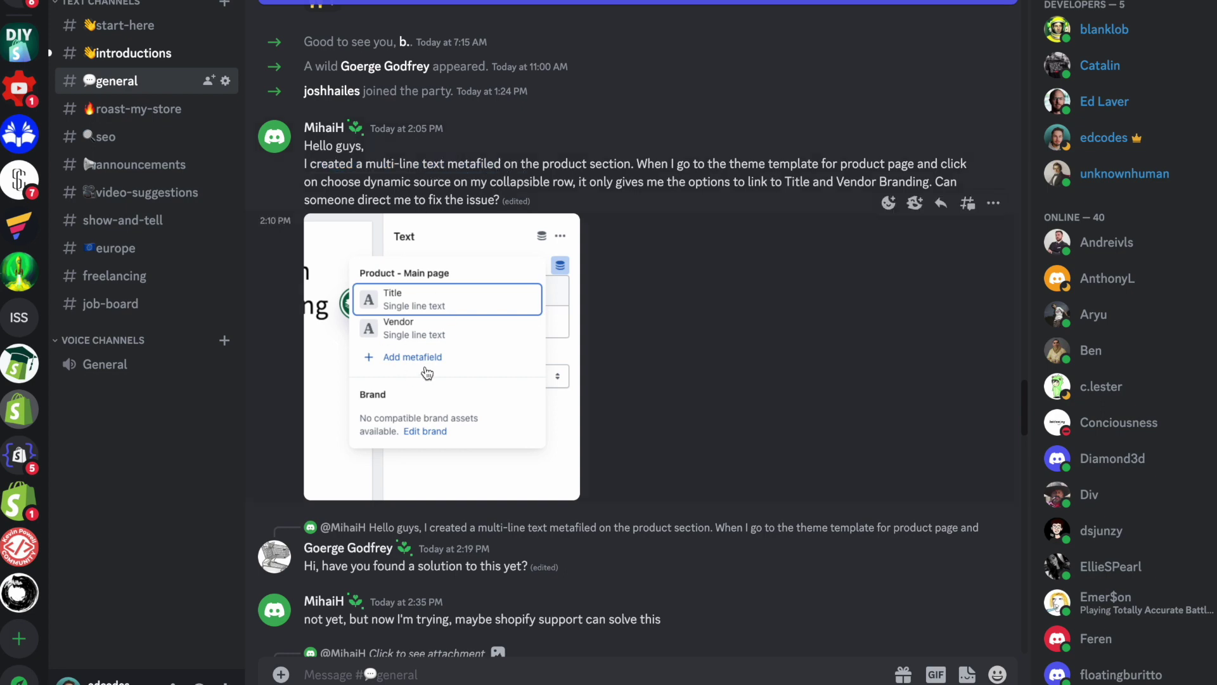
{"action": "key", "text": "super+Tab"}
{"action": "key", "text": "super+Tab"}
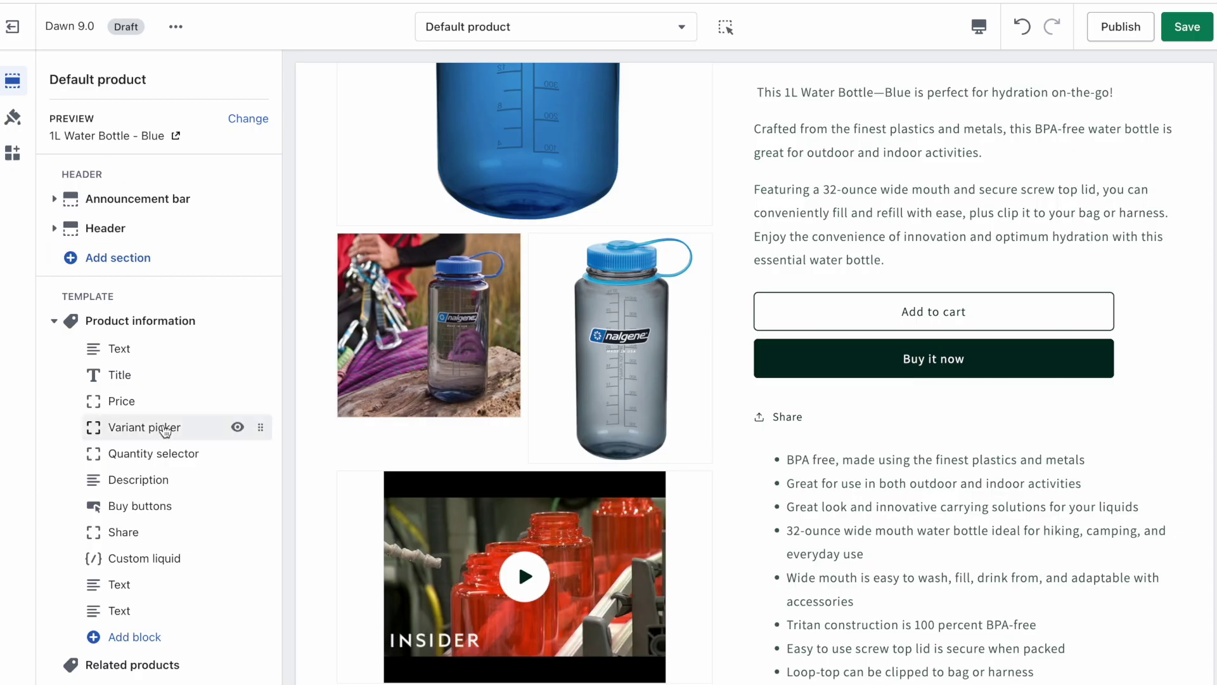
Add a new Text block to the Product information section of the template.
{"action": "left_click", "coordinate": [122, 611]}
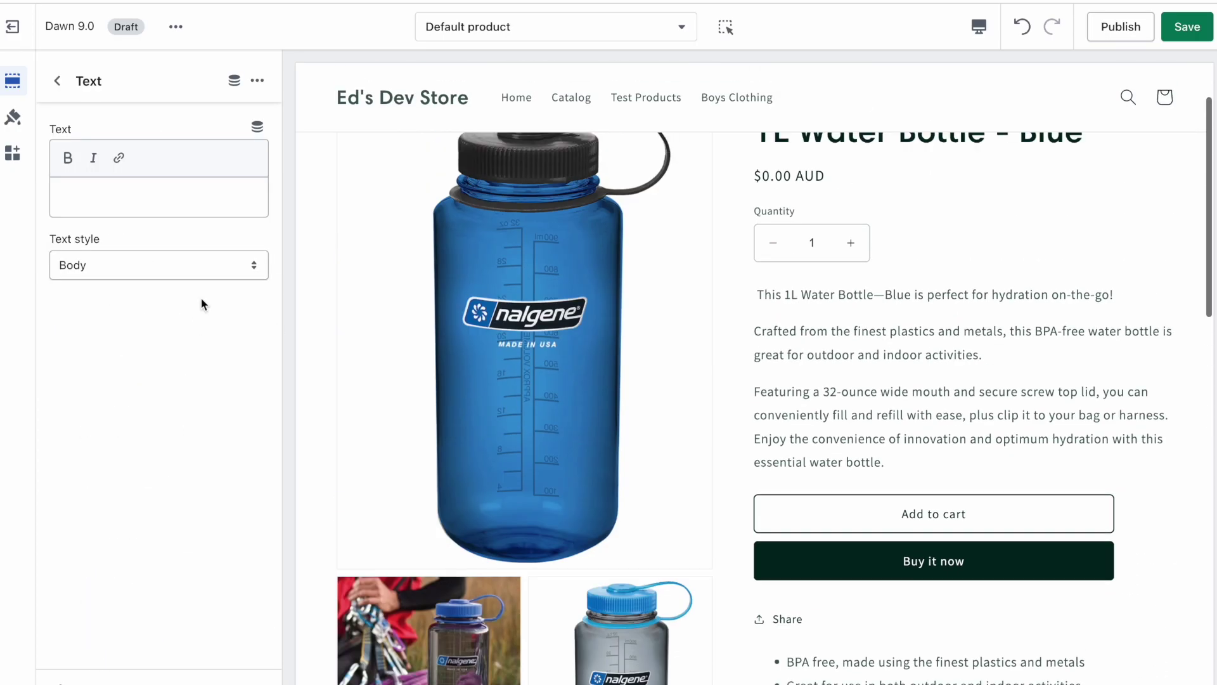
{"action": "left_click", "coordinate": [54, 79]}
{"action": "left_click", "coordinate": [161, 639]}
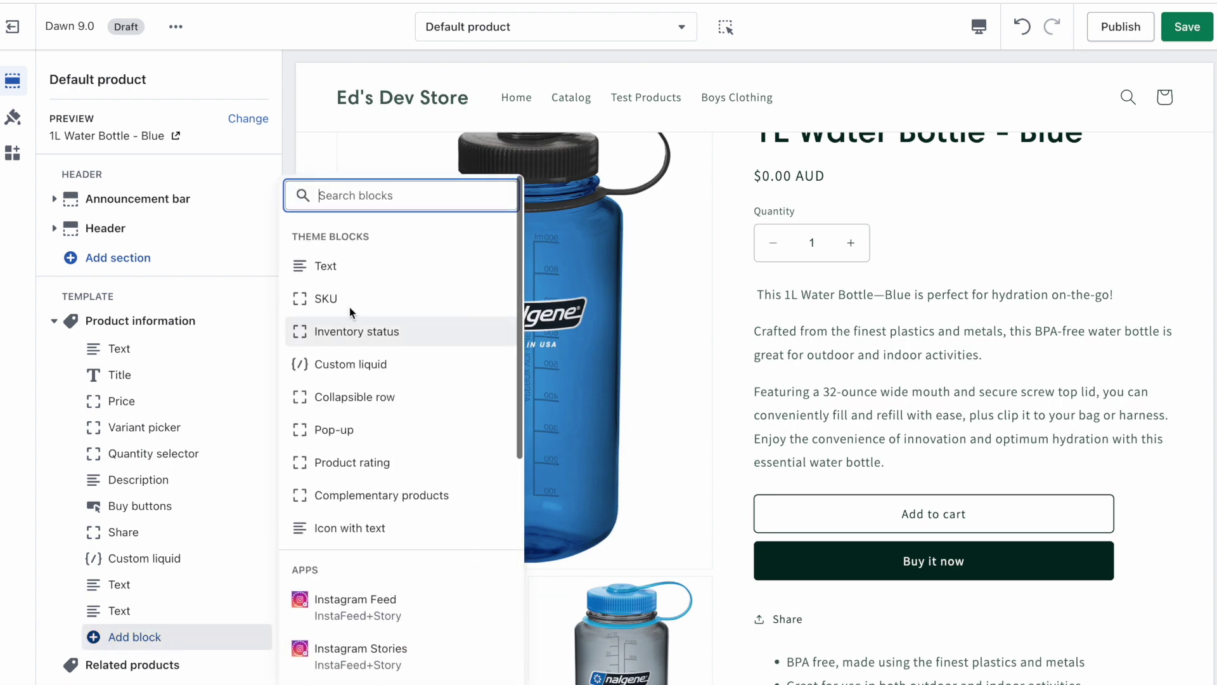
{"action": "left_click", "coordinate": [325, 266]}
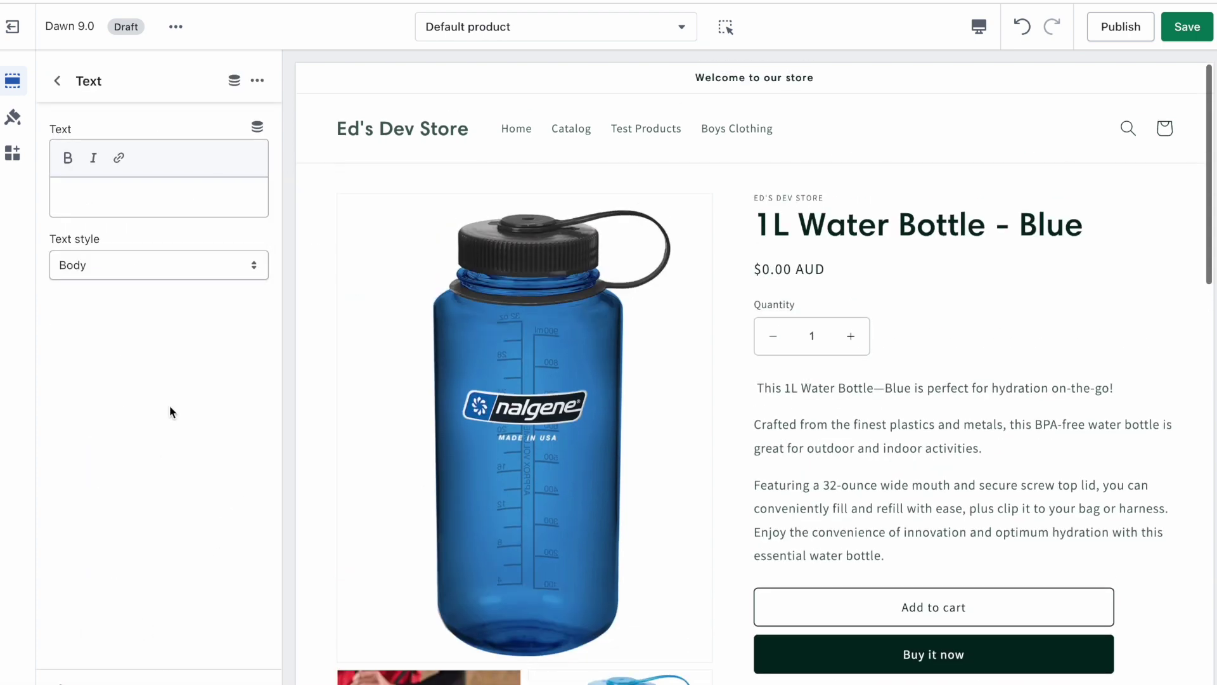
Type test characters into the new block's text box and erase them again.
{"action": "left_click", "coordinate": [147, 198]}
{"action": "type", "text": "asdfasdf"}
{"action": "key", "text": "ctrl+a"}
{"action": "key", "text": "BackSpace"}
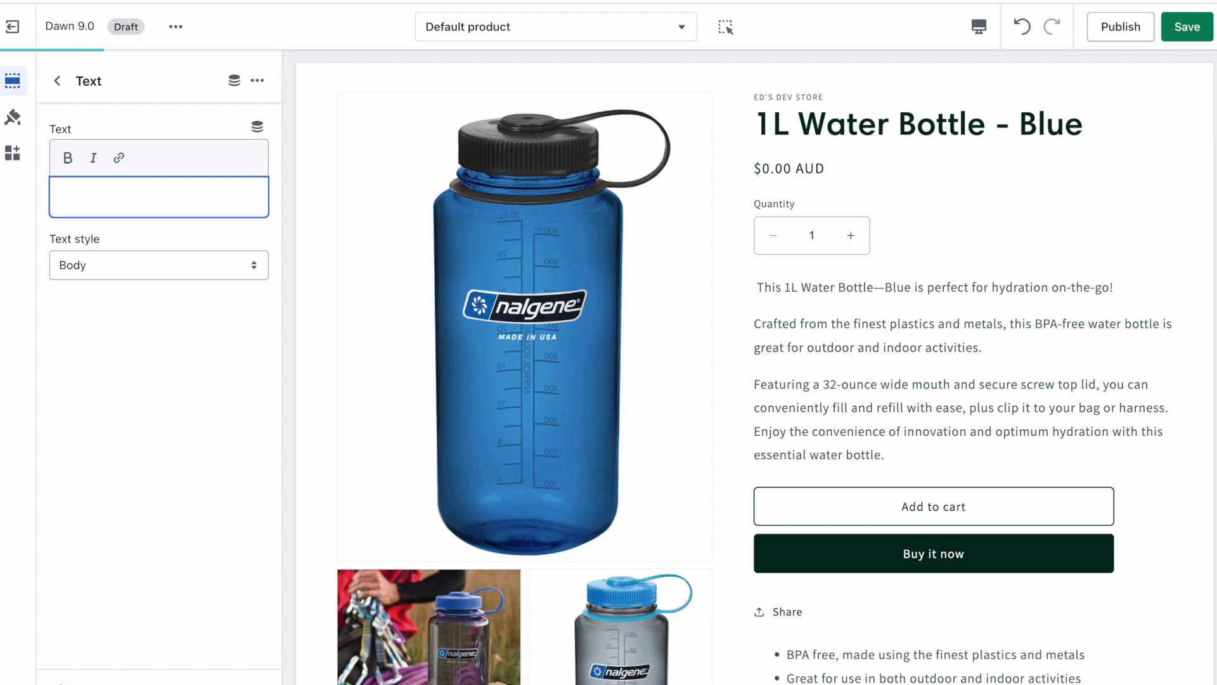
{"action": "left_click", "coordinate": [258, 128]}
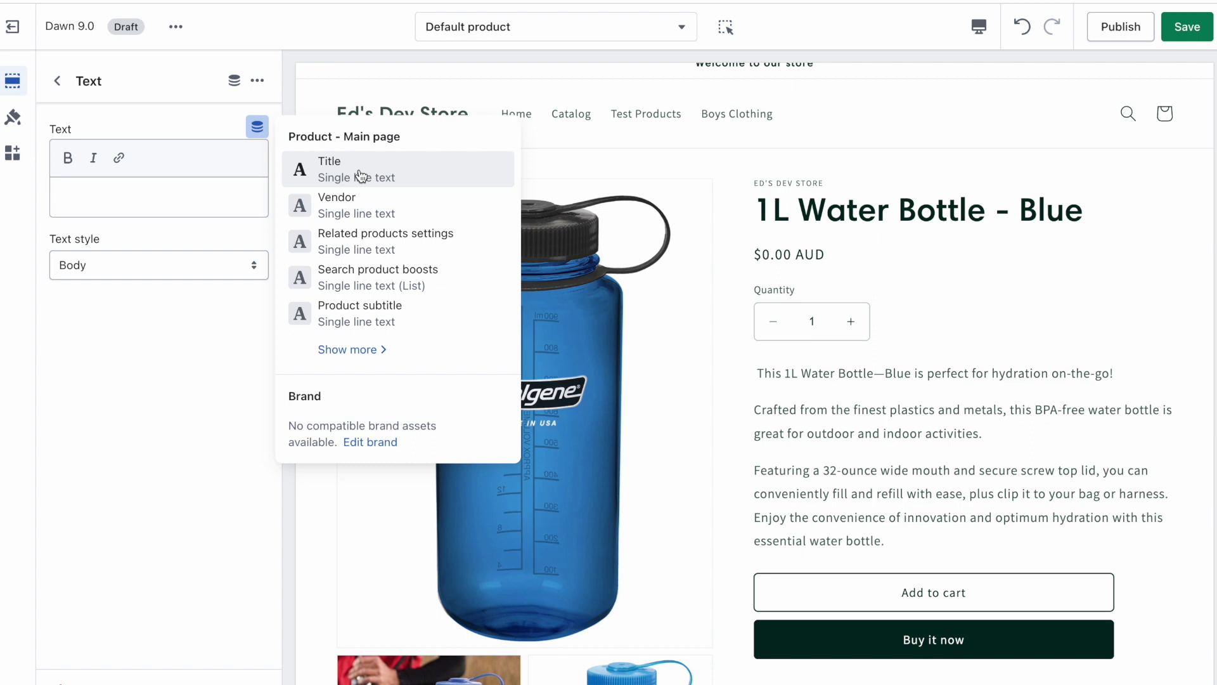
{"action": "left_click", "coordinate": [374, 349]}
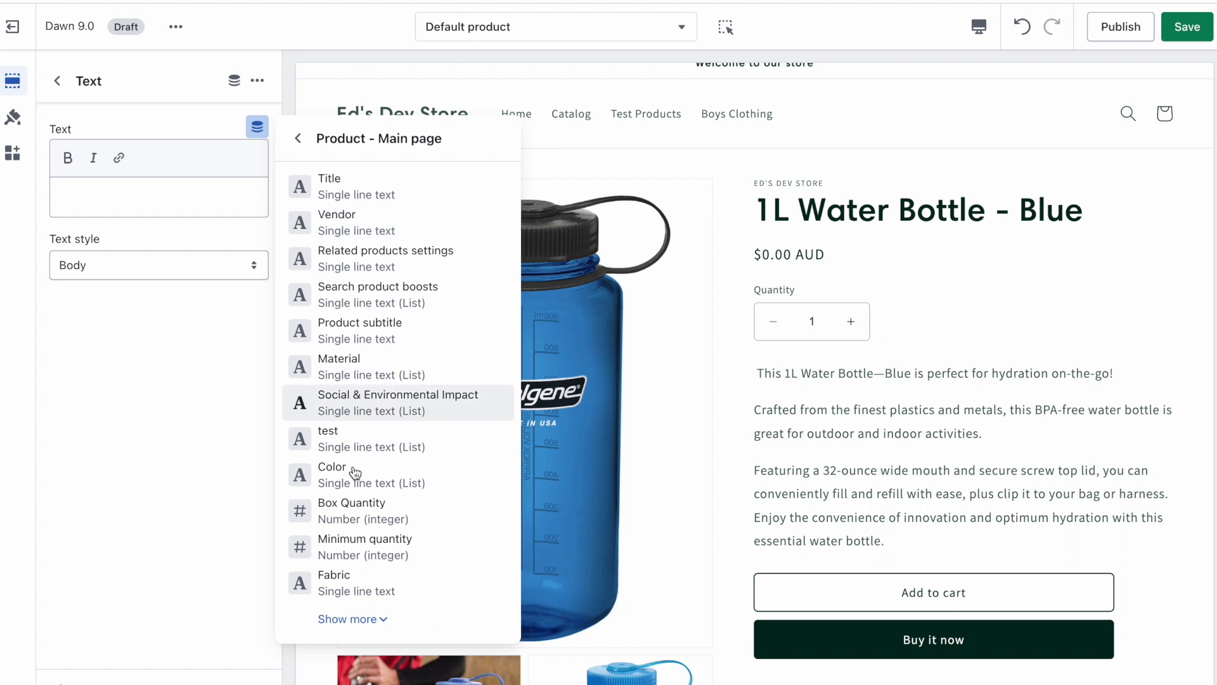
{"action": "left_click", "coordinate": [341, 588]}
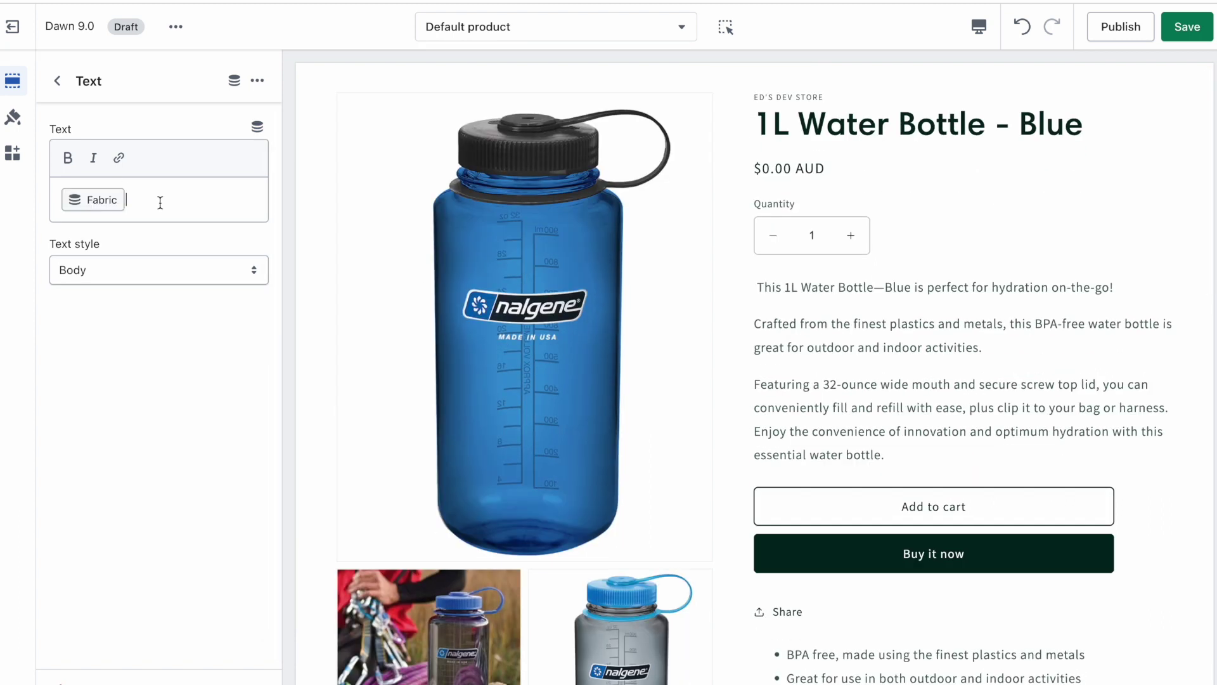
{"action": "key", "text": "BackSpace"}
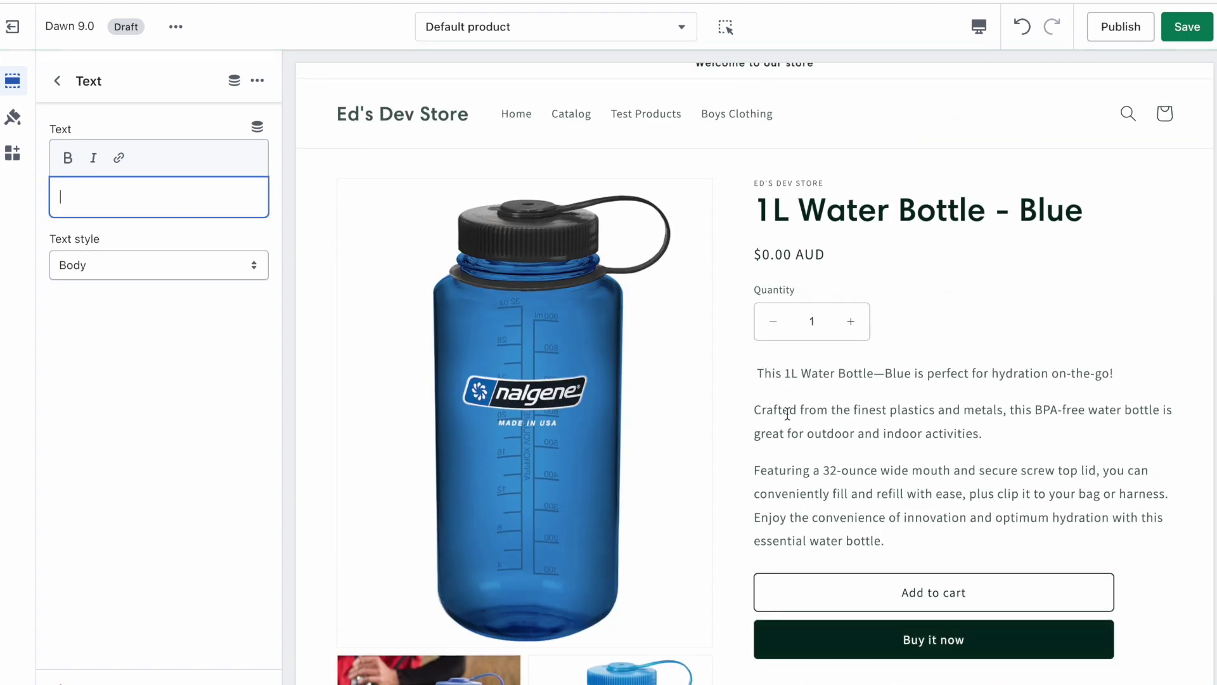
Highlight the bullet list and product description in the storefront preview.
{"action": "scroll", "coordinate": [787, 415], "scroll_direction": "down", "scroll_amount": 8}
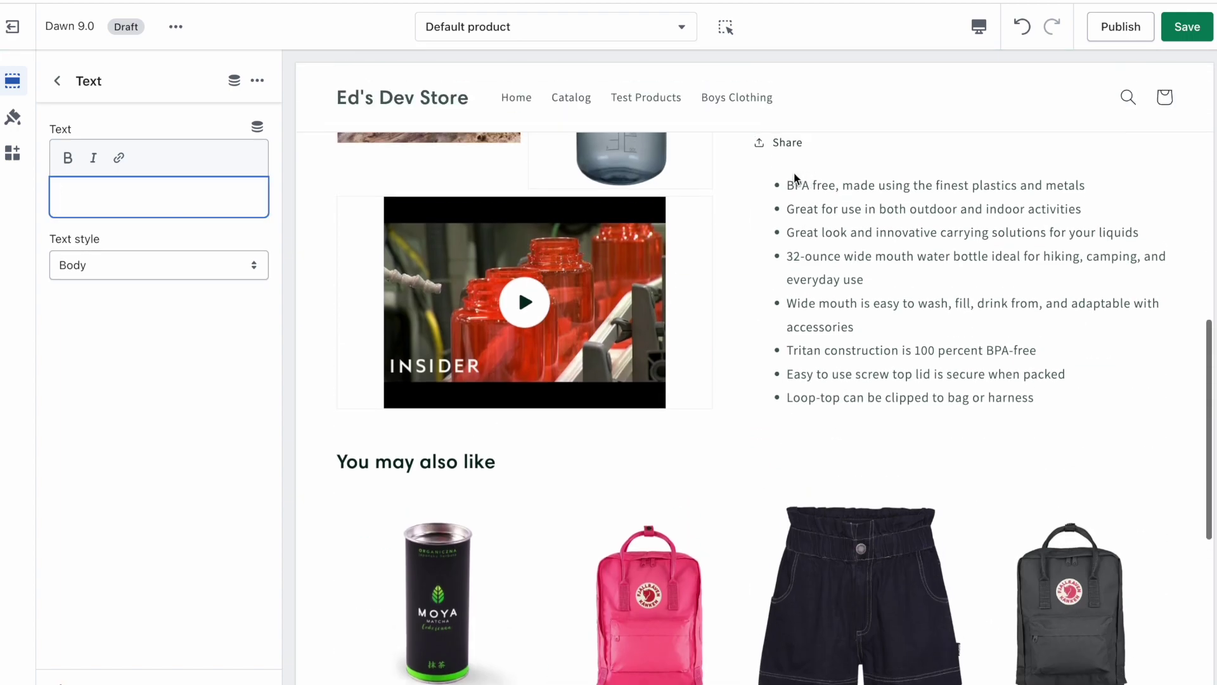
{"action": "left_click_drag", "start_coordinate": [795, 179], "coordinate": [1081, 406]}
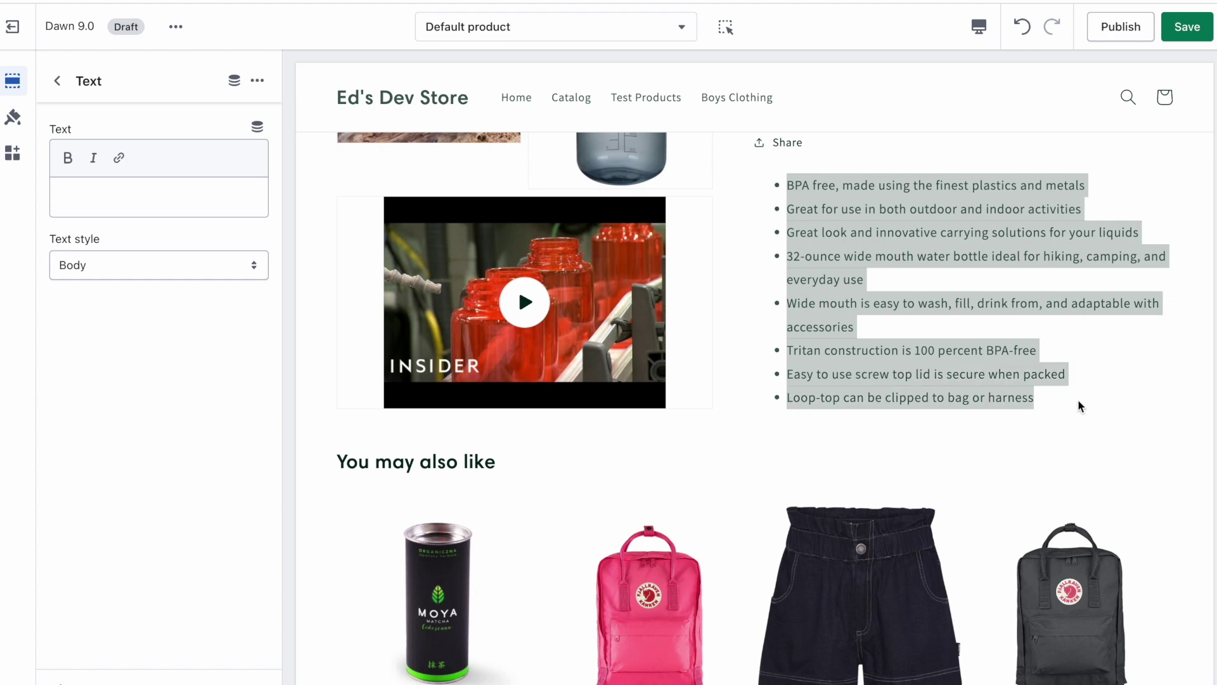
{"action": "scroll", "coordinate": [1074, 398], "scroll_direction": "up", "scroll_amount": 7}
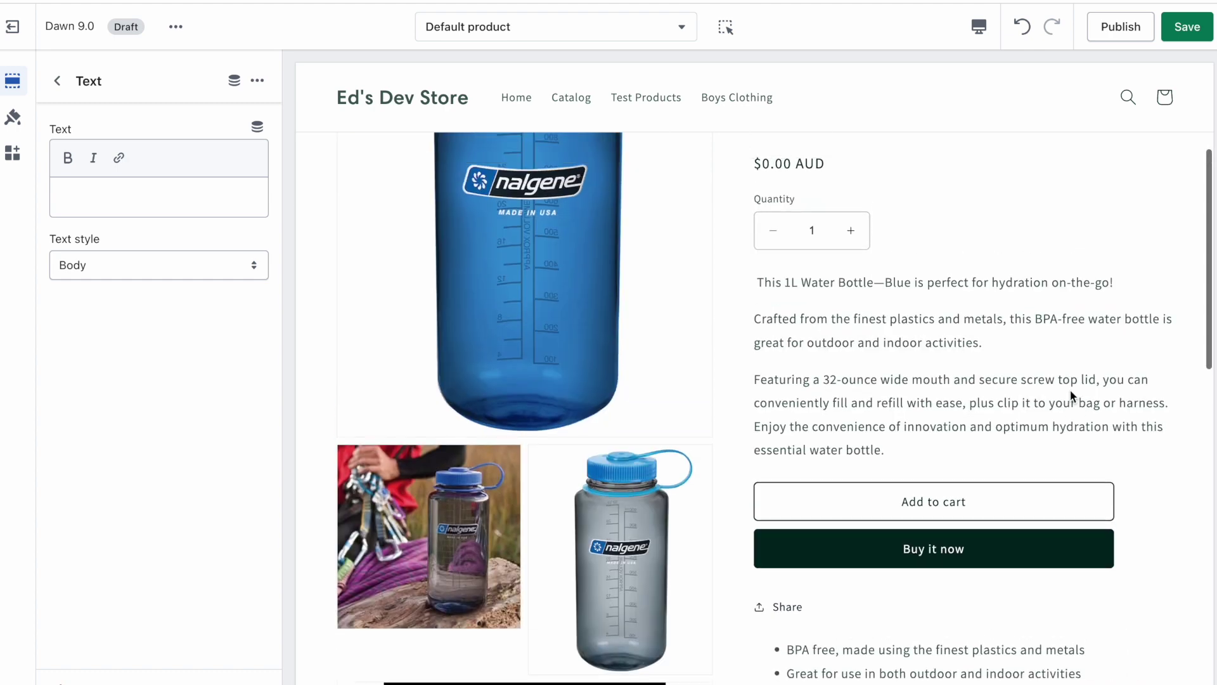
{"action": "left_click_drag", "start_coordinate": [764, 282], "coordinate": [986, 470]}
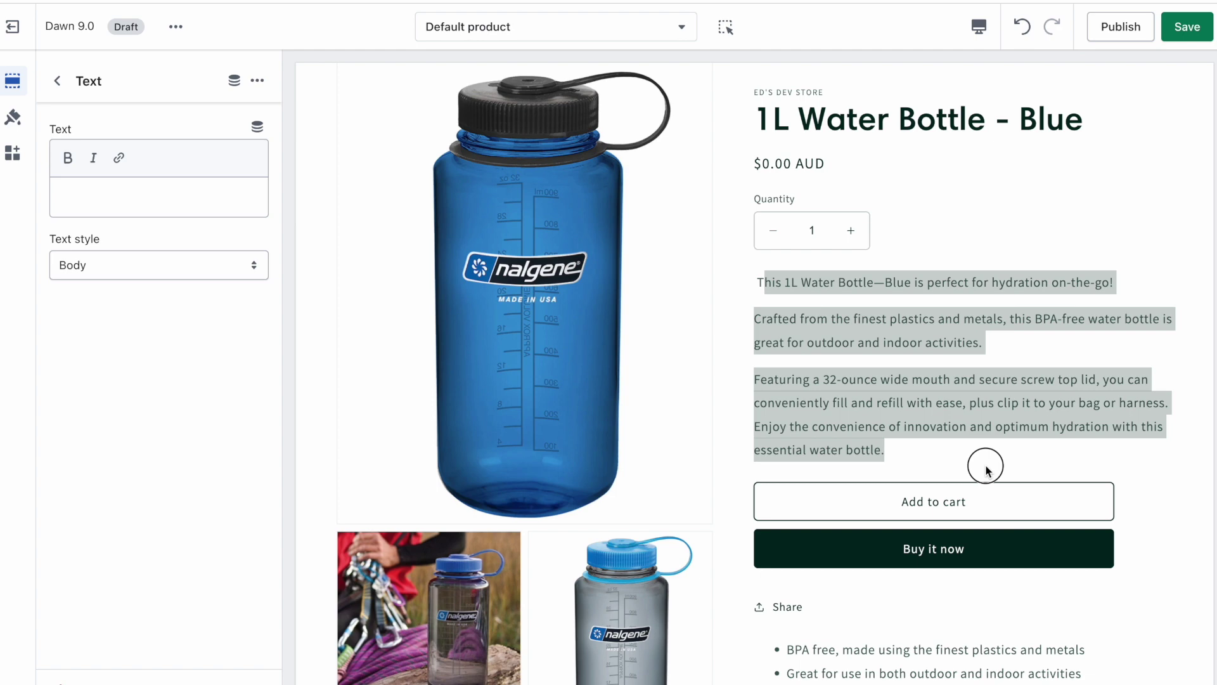
{"action": "left_click", "coordinate": [985, 469]}
{"action": "scroll", "coordinate": [985, 470], "scroll_direction": "down", "scroll_amount": 5}
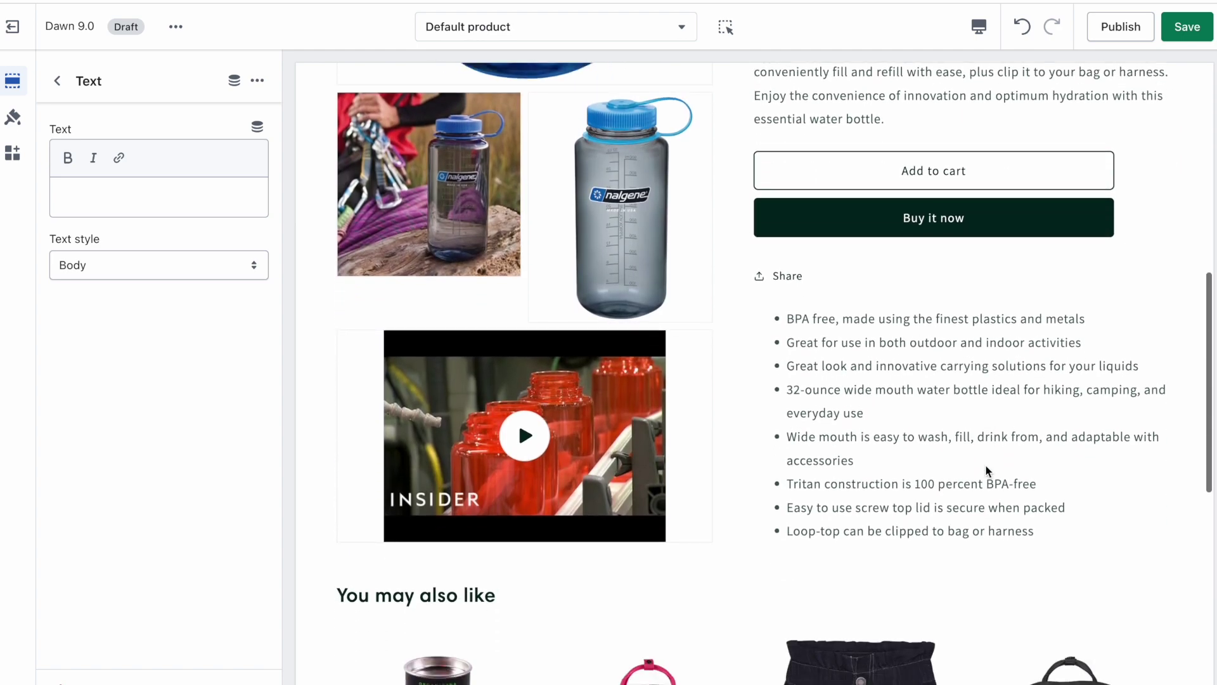
{"action": "left_click_drag", "start_coordinate": [785, 323], "coordinate": [986, 524]}
{"action": "left_click", "coordinate": [987, 524]}
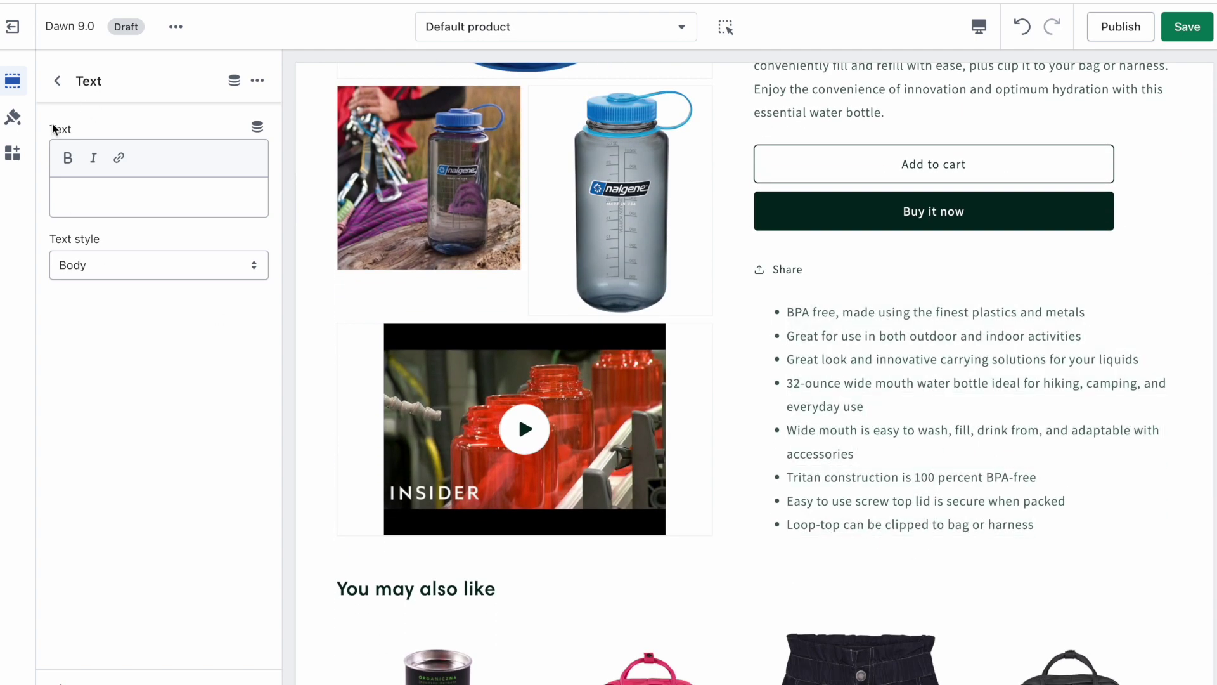
Inspect the Custom liquid block's code, then open the Features metafield in the product admin.
{"action": "left_click", "coordinate": [53, 83]}
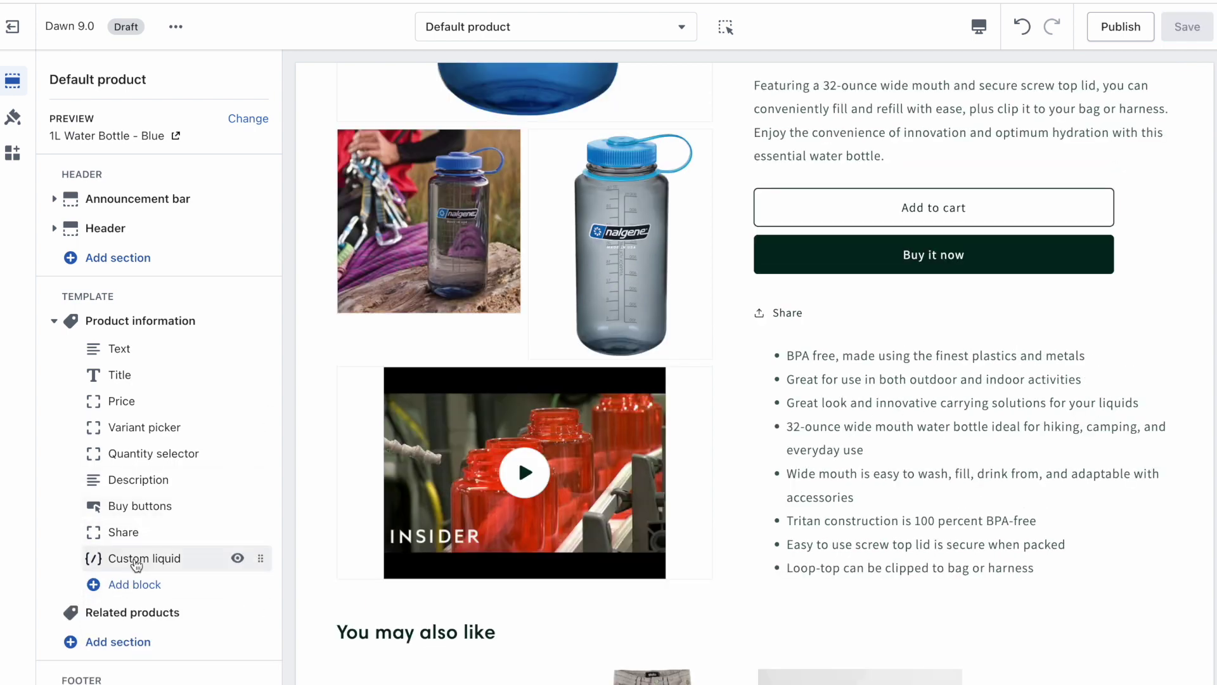
{"action": "left_click", "coordinate": [136, 563]}
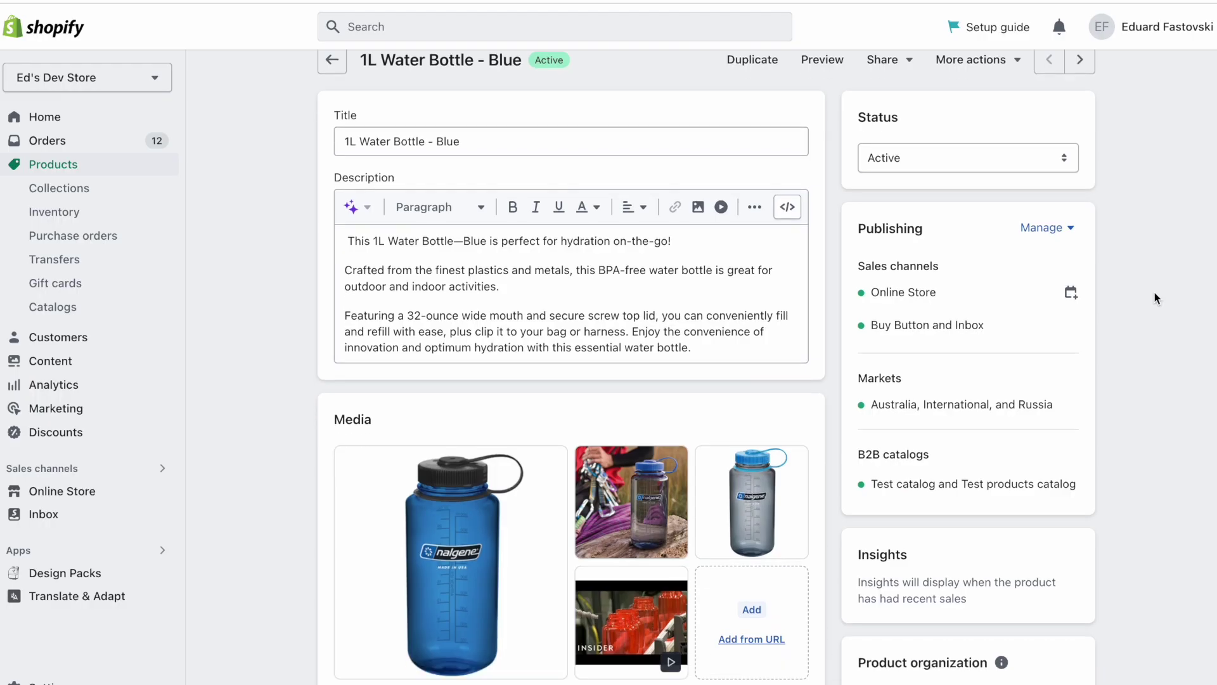
{"action": "scroll", "coordinate": [1154, 295], "scroll_direction": "down", "scroll_amount": 10}
{"action": "scroll", "coordinate": [1155, 298], "scroll_direction": "down", "scroll_amount": 2}
{"action": "left_click", "coordinate": [638, 407]}
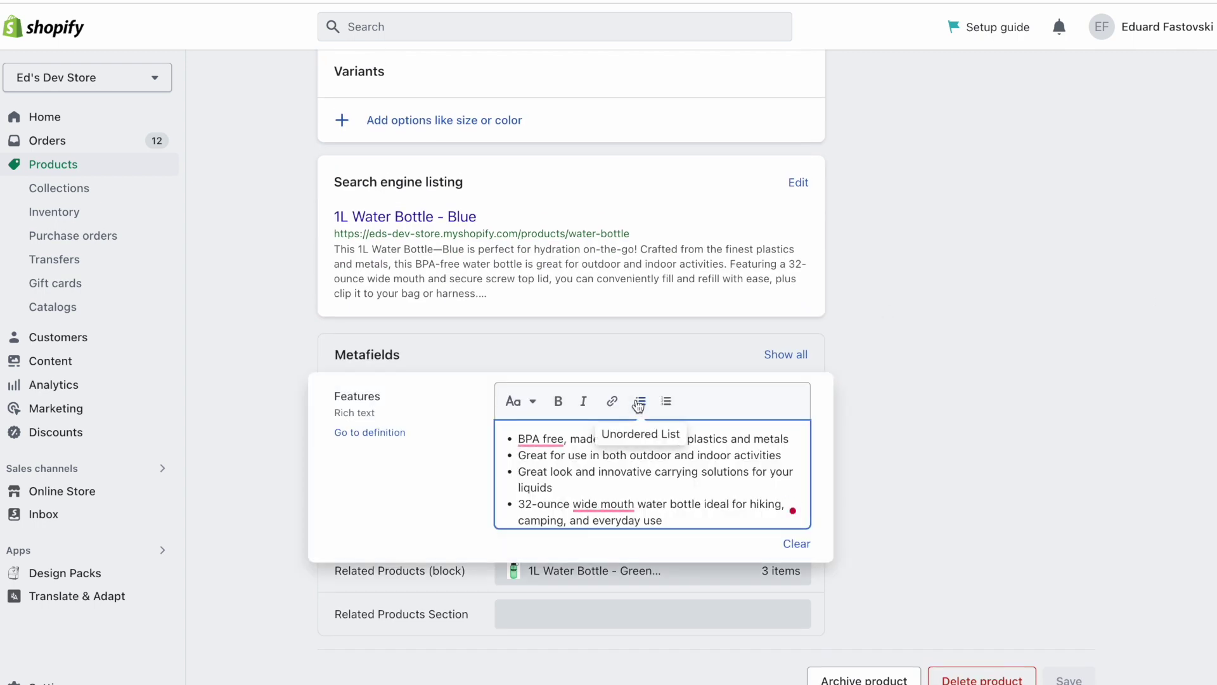
Check the Aa text-format options, then close the Features metafield editor.
{"action": "left_click", "coordinate": [529, 406]}
{"action": "left_click", "coordinate": [529, 406]}
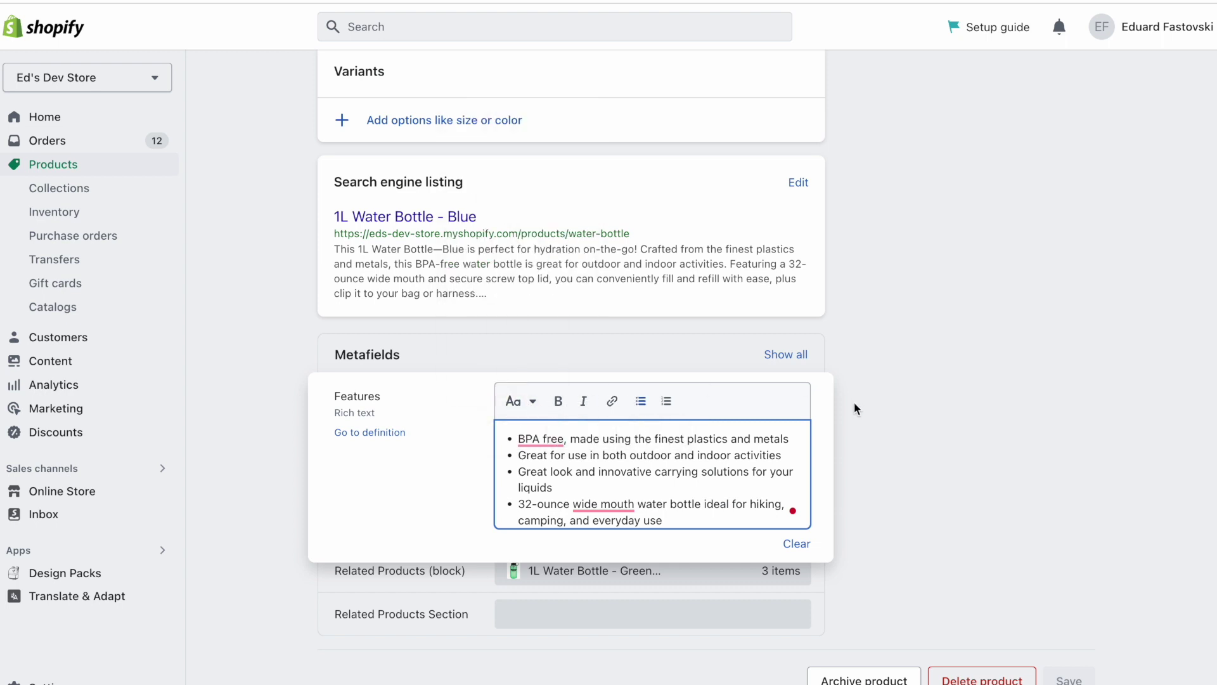
{"action": "left_click", "coordinate": [854, 402]}
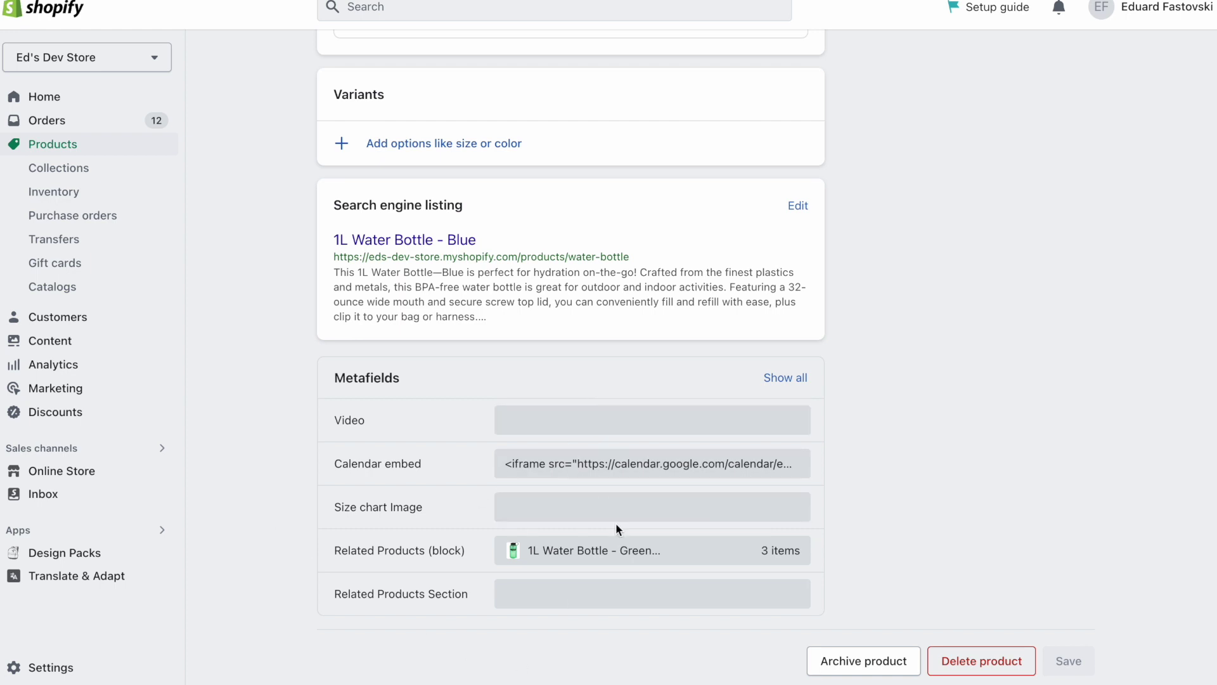
Go to Settings > Custom data > Products to list the product metafield definitions.
{"action": "left_click", "coordinate": [51, 668]}
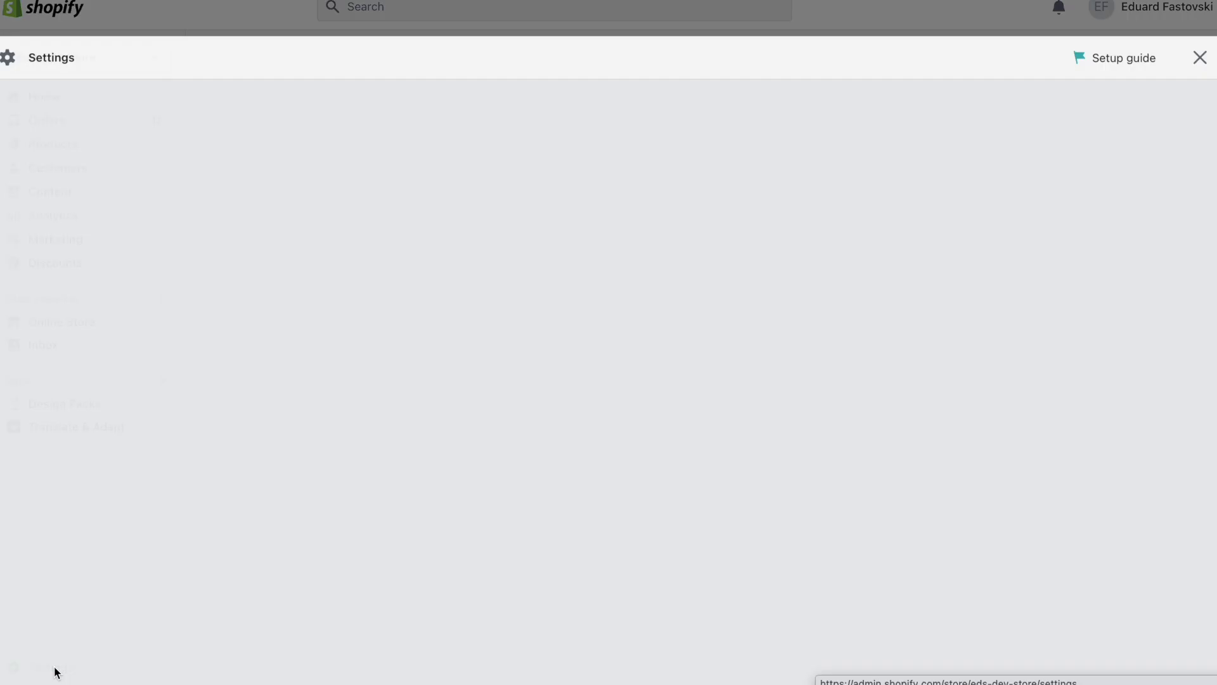
{"action": "scroll", "coordinate": [216, 245], "scroll_direction": "down", "scroll_amount": 5}
{"action": "left_click", "coordinate": [209, 412]}
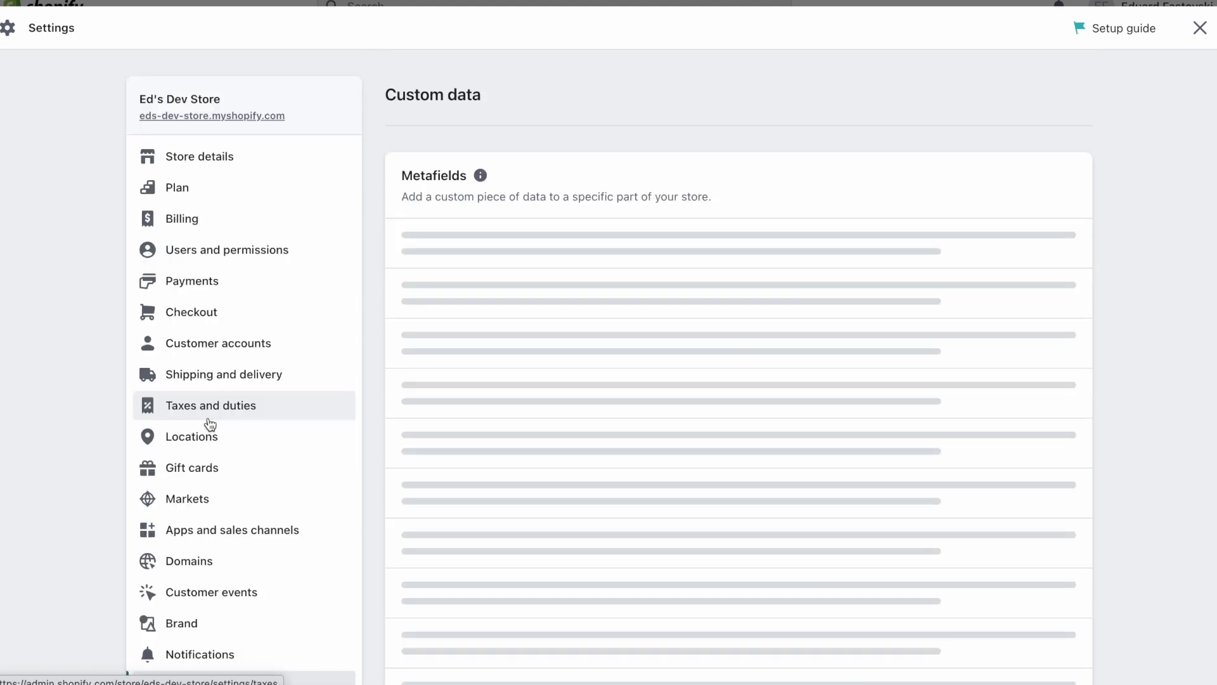
{"action": "left_click", "coordinate": [565, 267]}
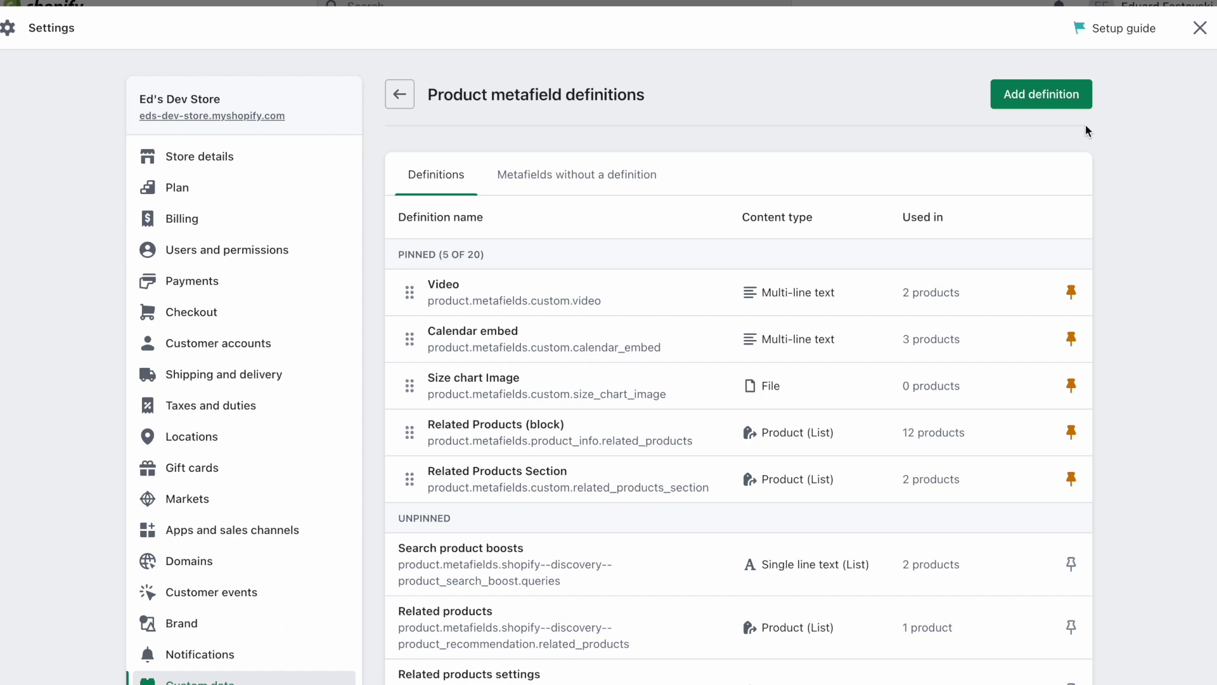
Start a new product metafield definition named 'Features'.
{"action": "left_click", "coordinate": [1041, 95]}
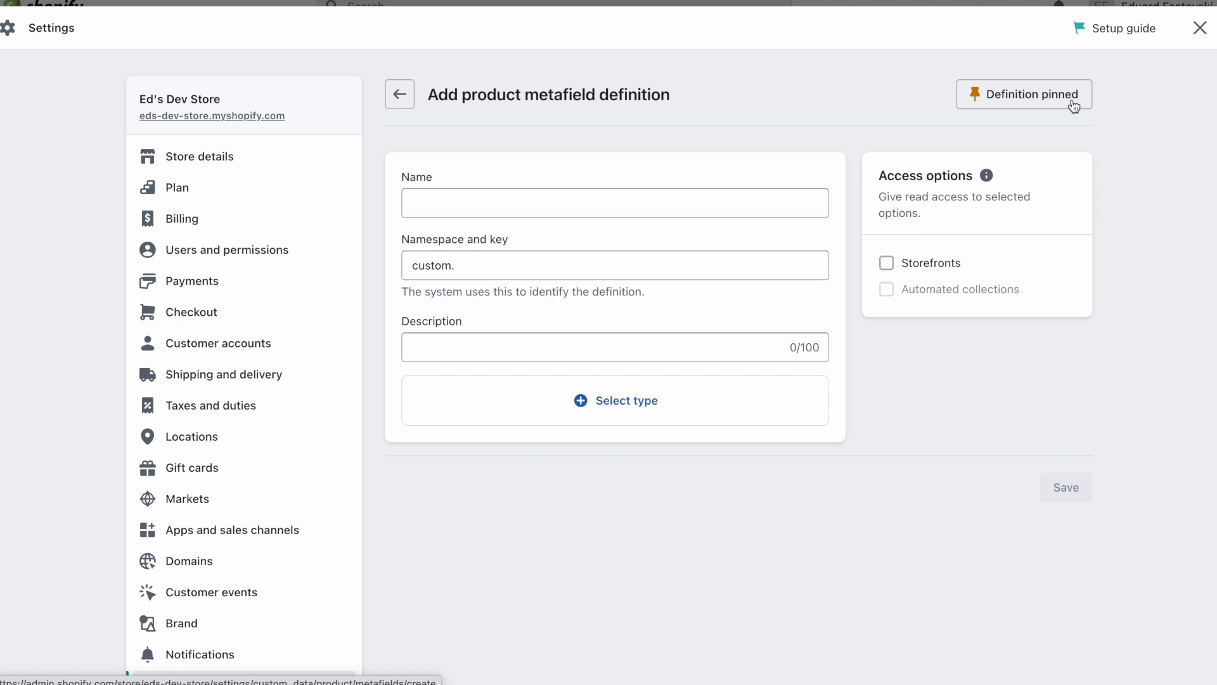
{"action": "left_click", "coordinate": [524, 210]}
{"action": "type", "text": "Features"}
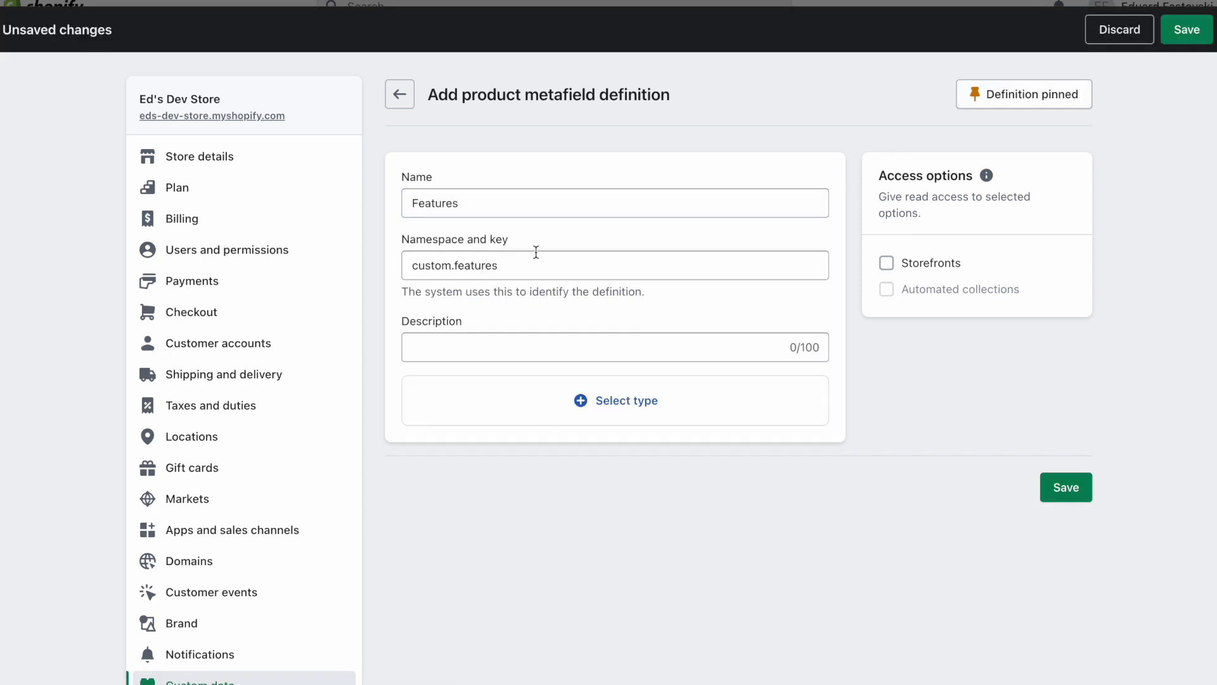
{"action": "left_click", "coordinate": [413, 269]}
{"action": "left_click_drag", "start_coordinate": [408, 236], "coordinate": [559, 239]}
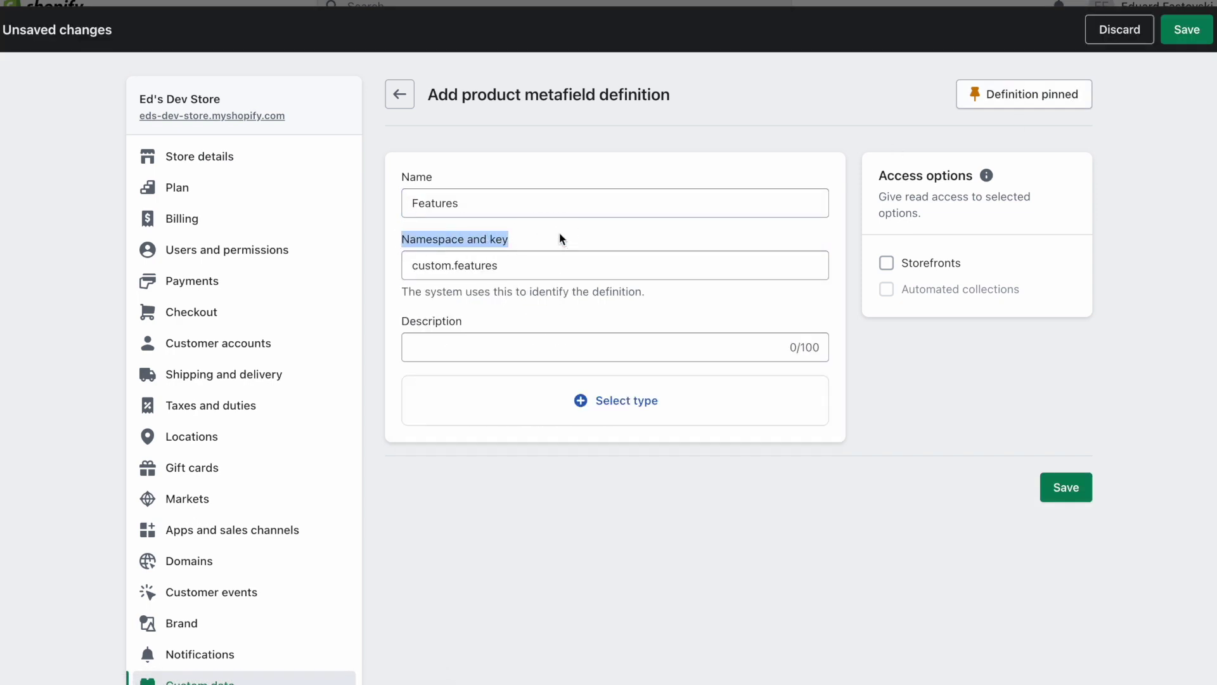
{"action": "left_click", "coordinate": [560, 239]}
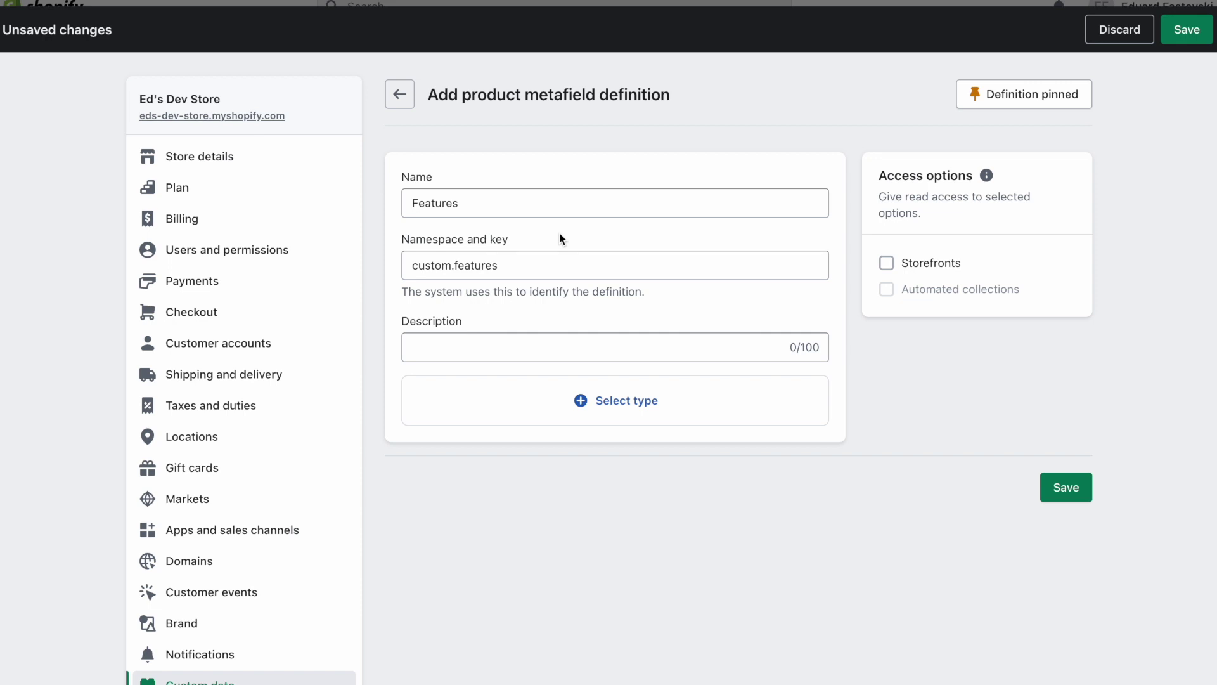
Review the auto-generated custom.features key, then bring up the content type list.
{"action": "double_click", "coordinate": [450, 260]}
{"action": "left_click", "coordinate": [450, 260]}
{"action": "left_click_drag", "start_coordinate": [453, 262], "coordinate": [519, 263]}
{"action": "left_click", "coordinate": [518, 263]}
{"action": "left_click_drag", "start_coordinate": [411, 260], "coordinate": [609, 261]}
{"action": "left_click", "coordinate": [477, 326]}
{"action": "left_click", "coordinate": [558, 352]}
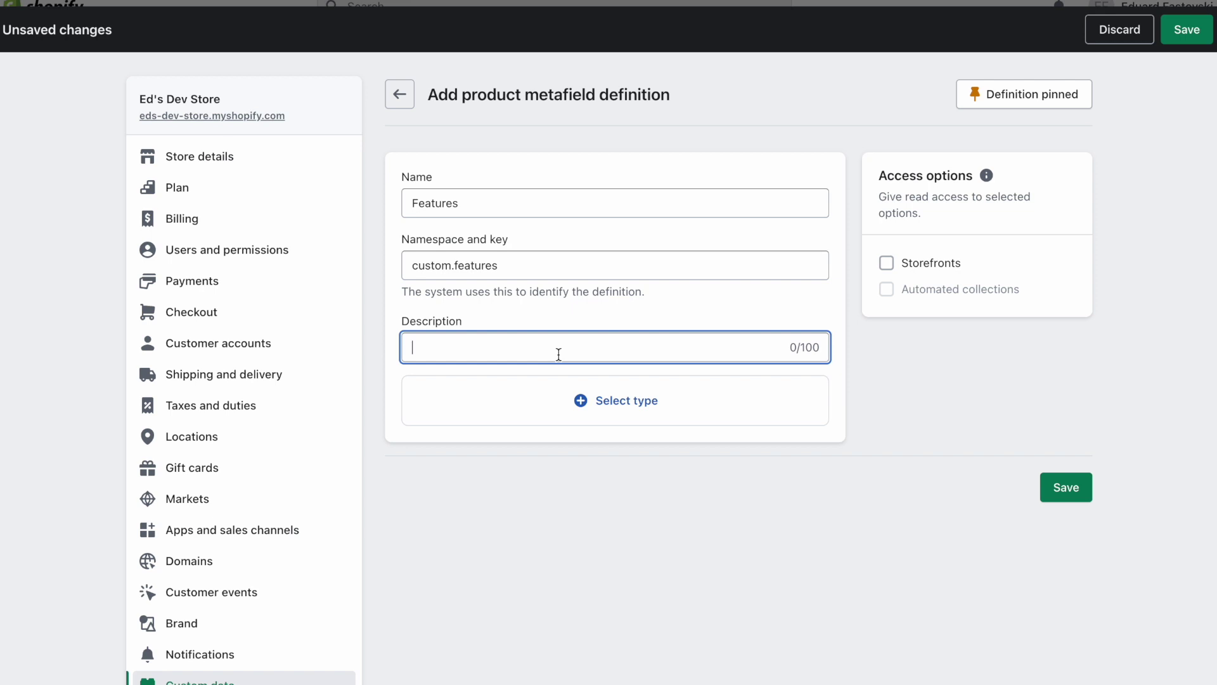
{"action": "left_click", "coordinate": [613, 399]}
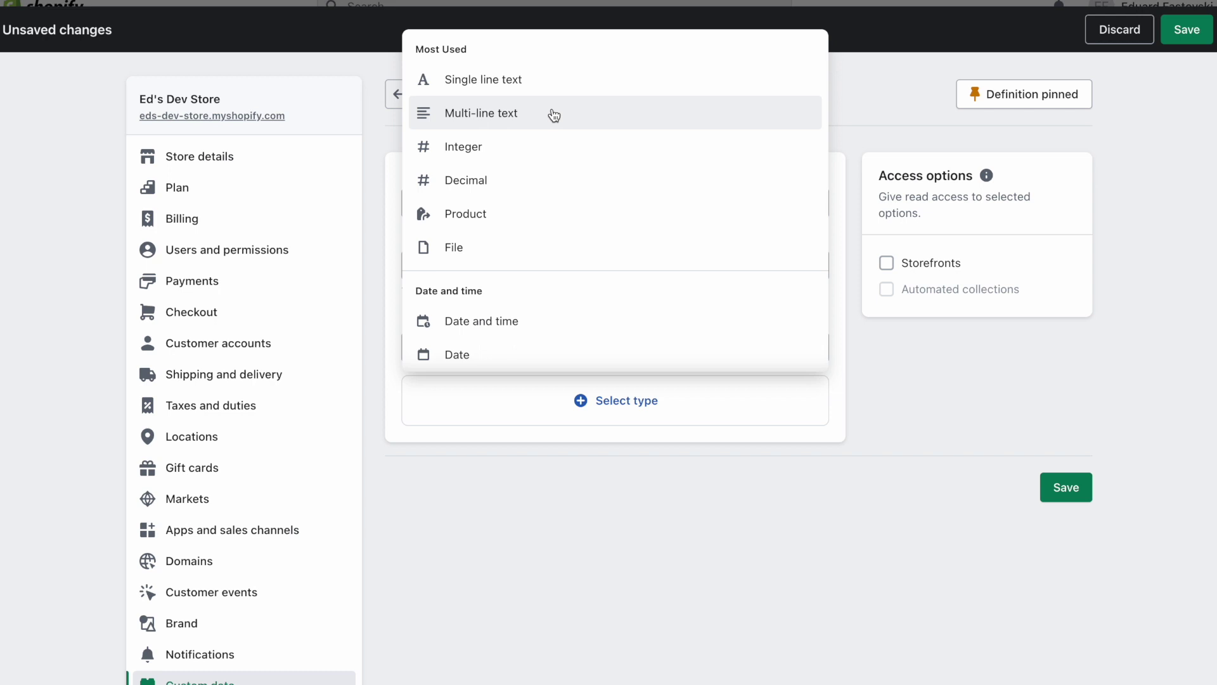
Choose Rich text as the content type and save the Features definition.
{"action": "scroll", "coordinate": [552, 114], "scroll_direction": "down", "scroll_amount": 10}
{"action": "scroll", "coordinate": [551, 114], "scroll_direction": "up", "scroll_amount": 6}
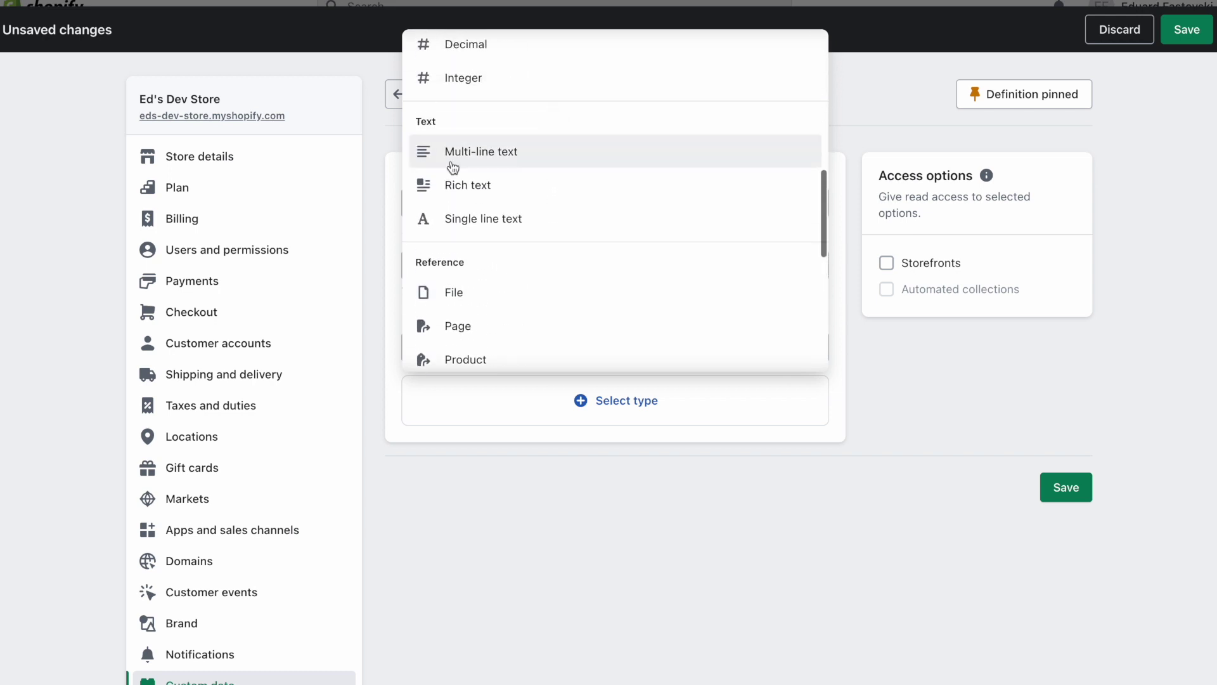
{"action": "left_click", "coordinate": [501, 194]}
{"action": "left_click", "coordinate": [1075, 491]}
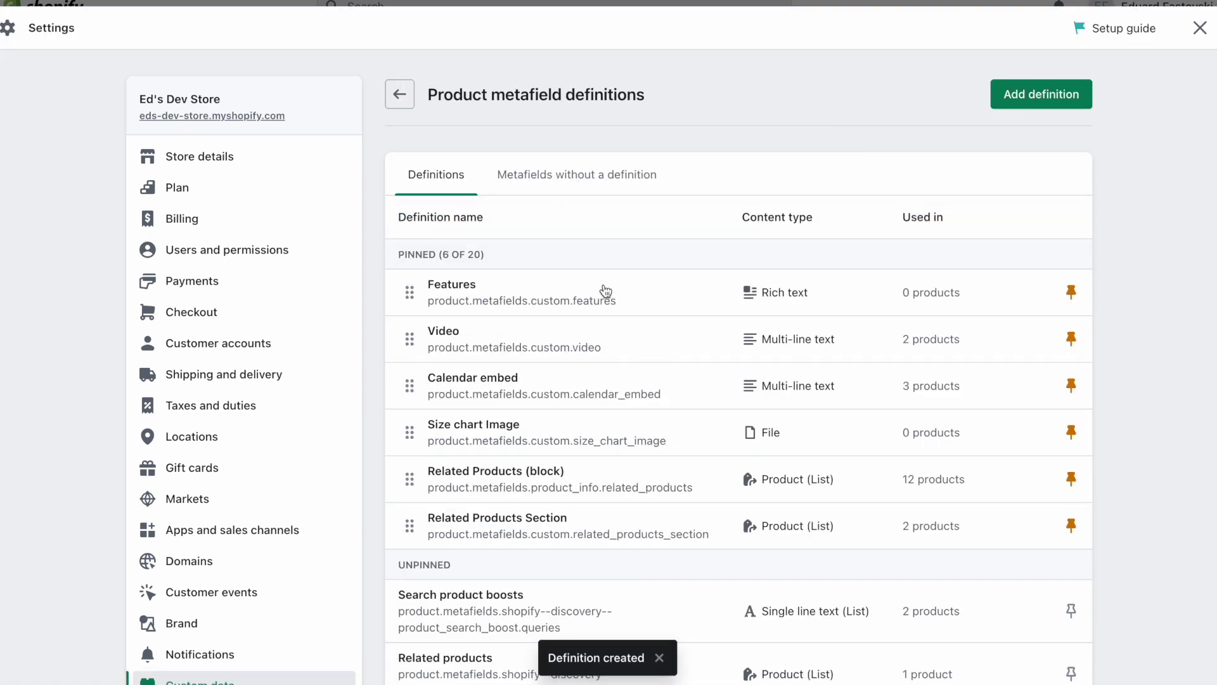
Return to the 1L Water Bottle - Blue product and open its empty Features metafield.
{"action": "left_click", "coordinate": [1198, 29]}
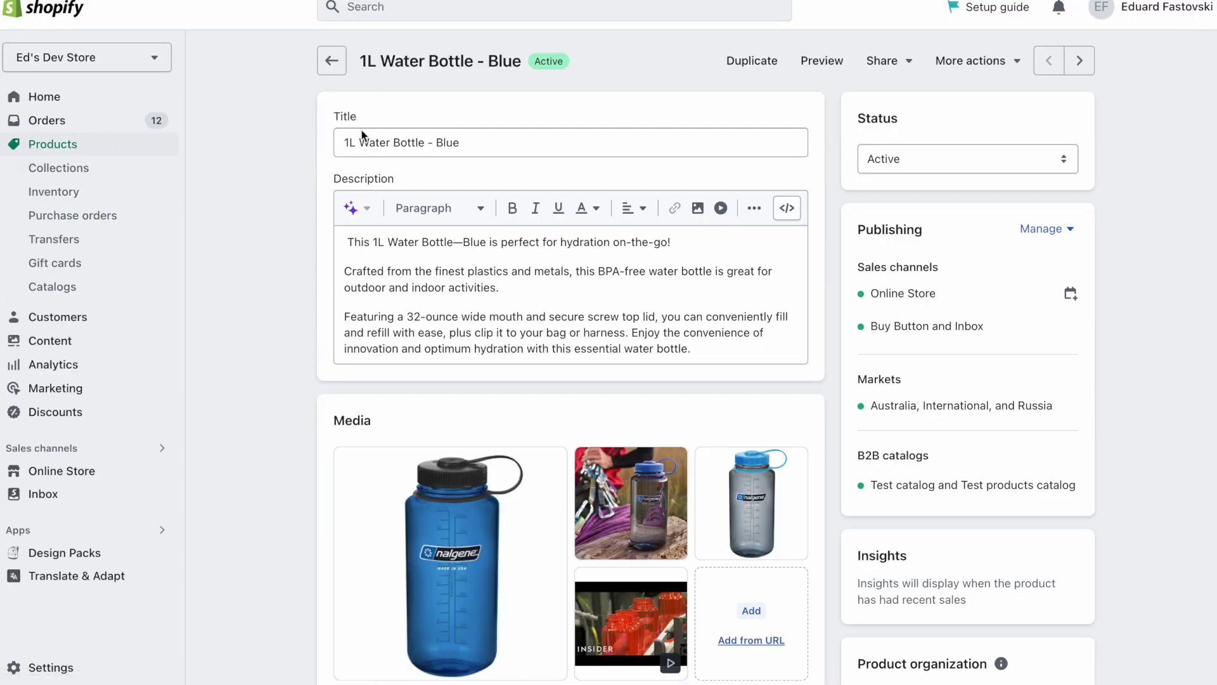
{"action": "scroll", "coordinate": [272, 336], "scroll_direction": "down", "scroll_amount": 15}
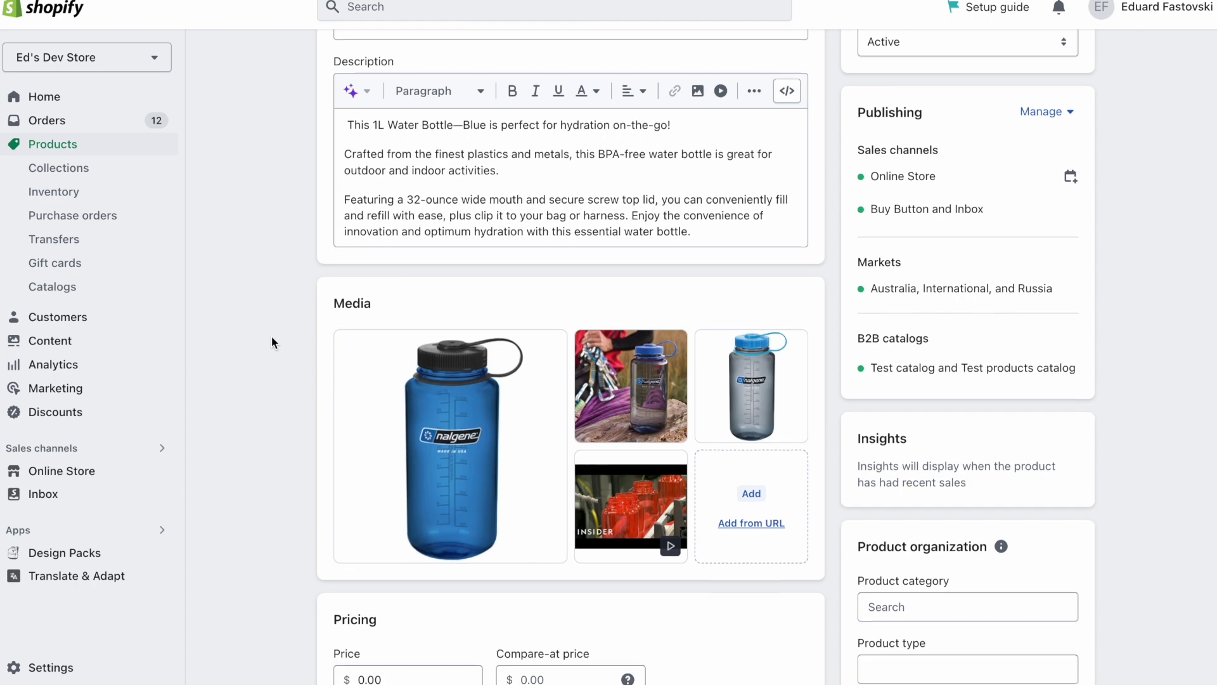
{"action": "scroll", "coordinate": [271, 336], "scroll_direction": "down", "scroll_amount": 7}
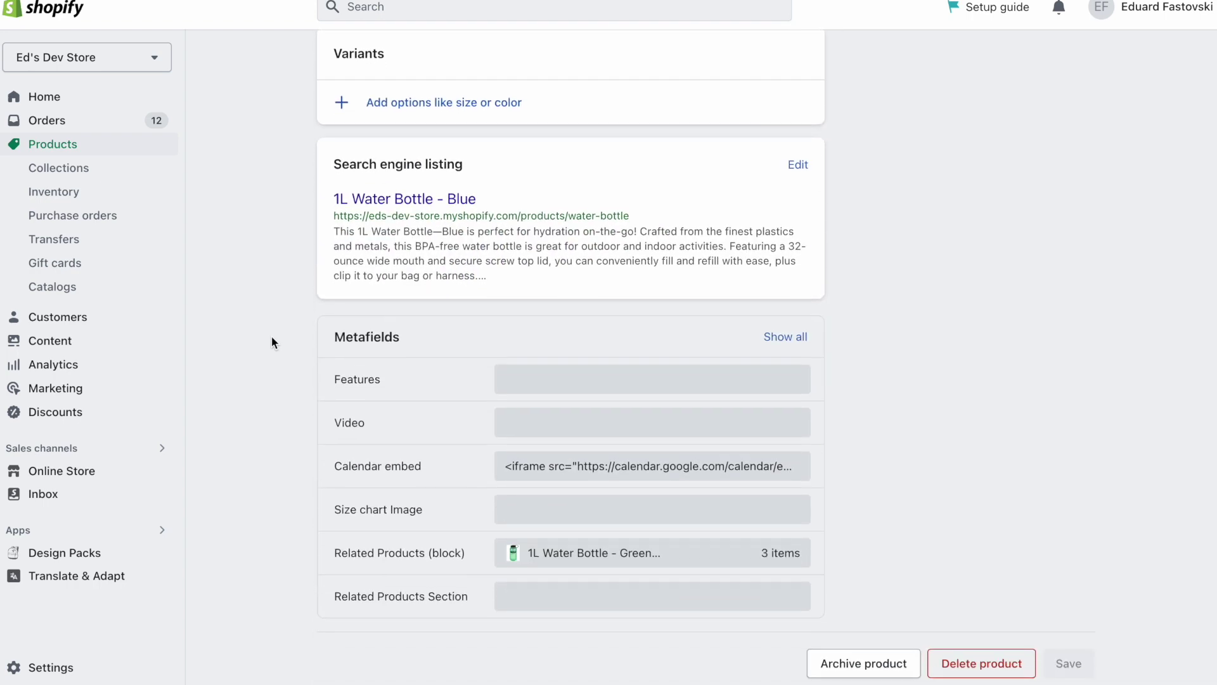
{"action": "left_click", "coordinate": [529, 379]}
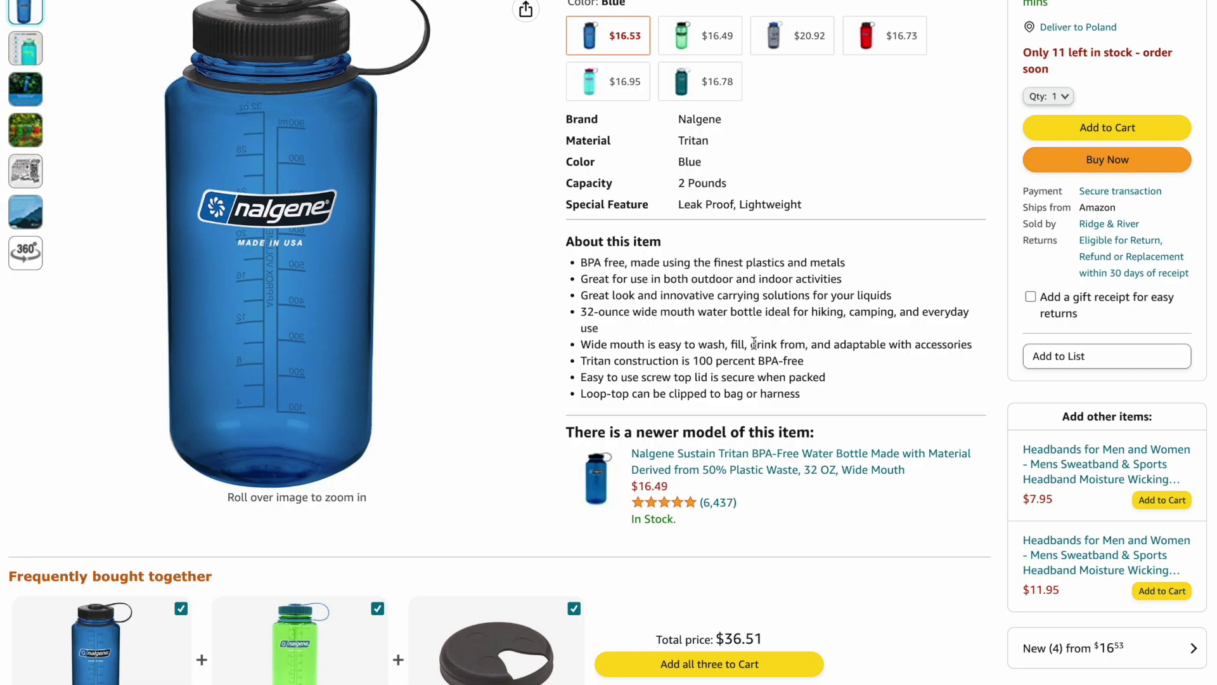
Paste the Amazon 'About this item' bullets into Features and save the product.
{"action": "left_click_drag", "start_coordinate": [577, 263], "coordinate": [888, 399]}
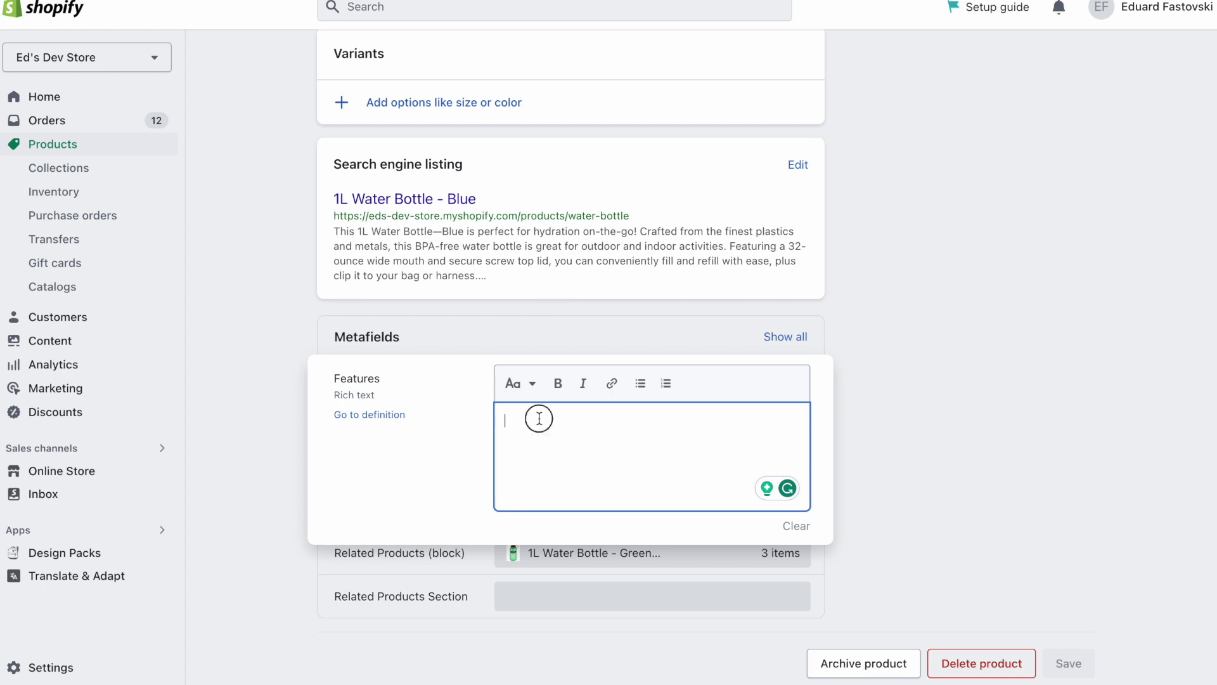
{"action": "type", "text": "BPA free, made using the finest plastics and metals Great for use in both outdoor and indoor activities Great look and innovative carrying solutions for your liquids 32-ounce wide mouth water bottle ideal for hiking, camping, and everyday use Wide mouth is easy to wash, fill, drink from, and adaptable with accessories Tritan construction is 100 percent BPA-free Easy to use screw top lid is secure when packed Loop-top can be clipped to bag or harness"}
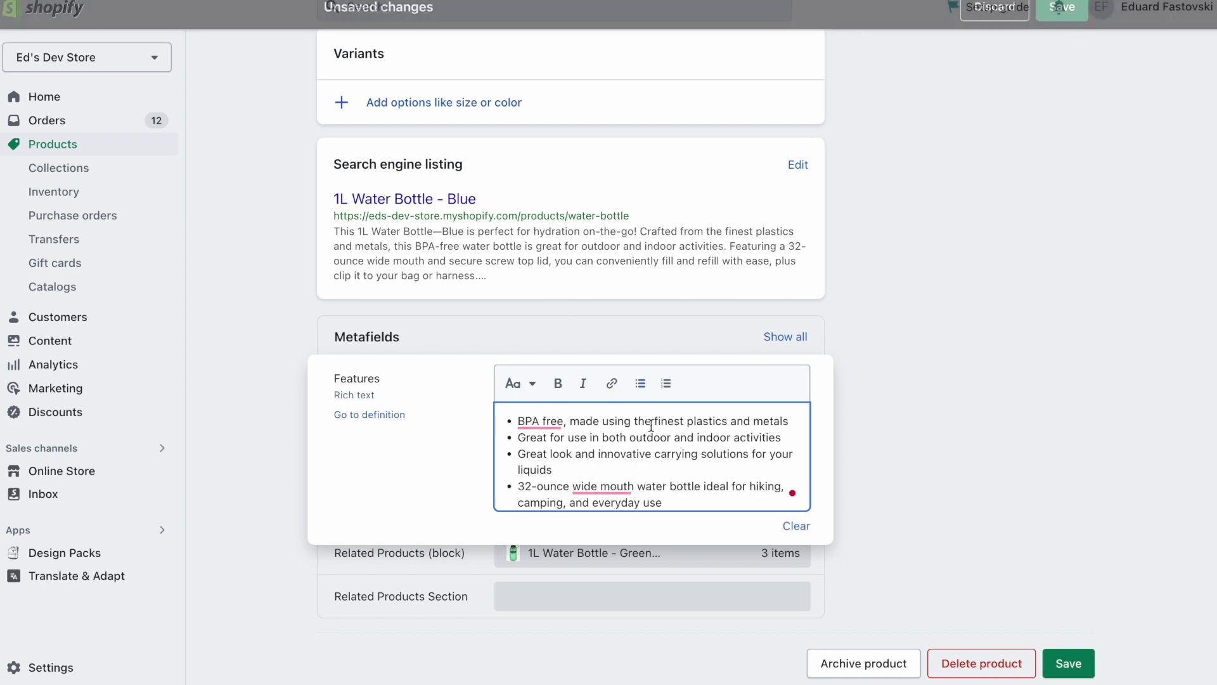
{"action": "scroll", "coordinate": [651, 425], "scroll_direction": "down", "scroll_amount": 3}
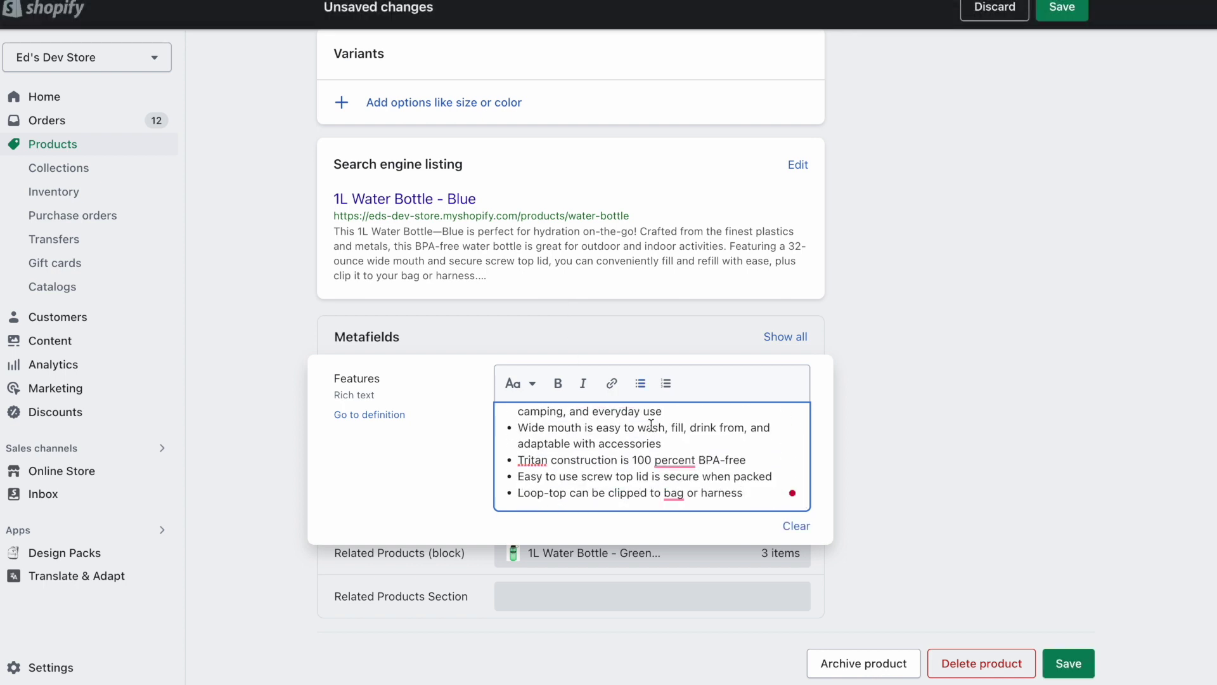
{"action": "left_click", "coordinate": [533, 384]}
{"action": "left_click", "coordinate": [534, 384]}
{"action": "scroll", "coordinate": [654, 476], "scroll_direction": "up", "scroll_amount": 5}
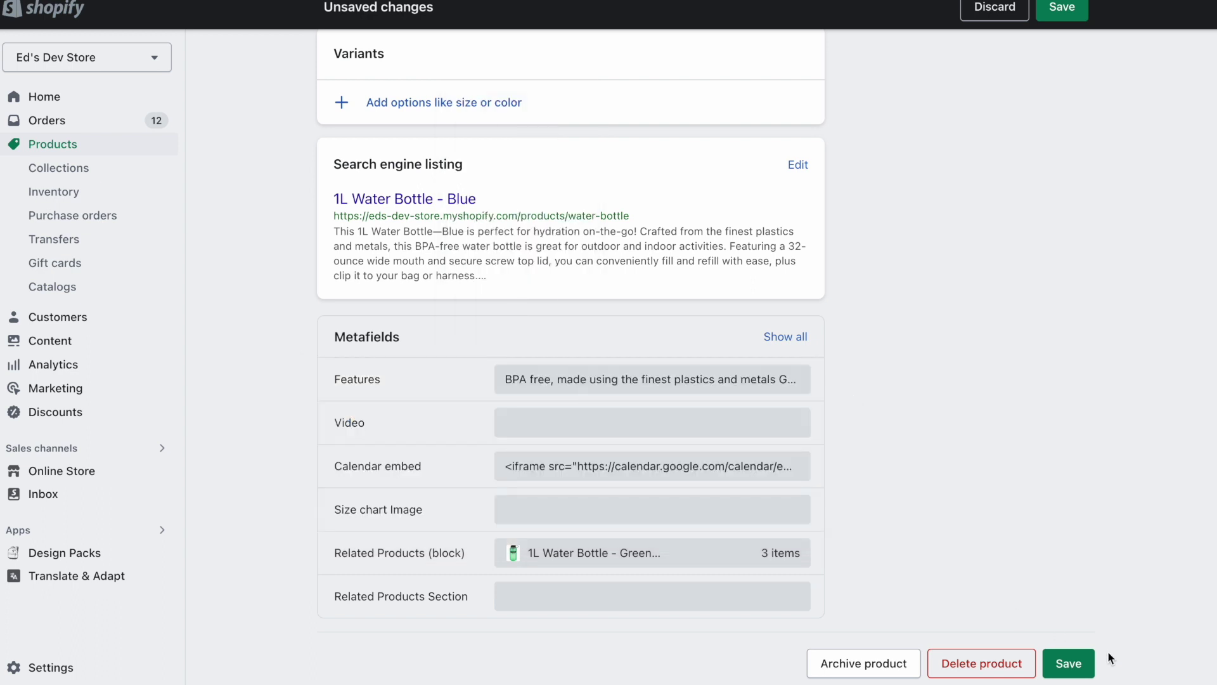
{"action": "left_click", "coordinate": [1078, 663]}
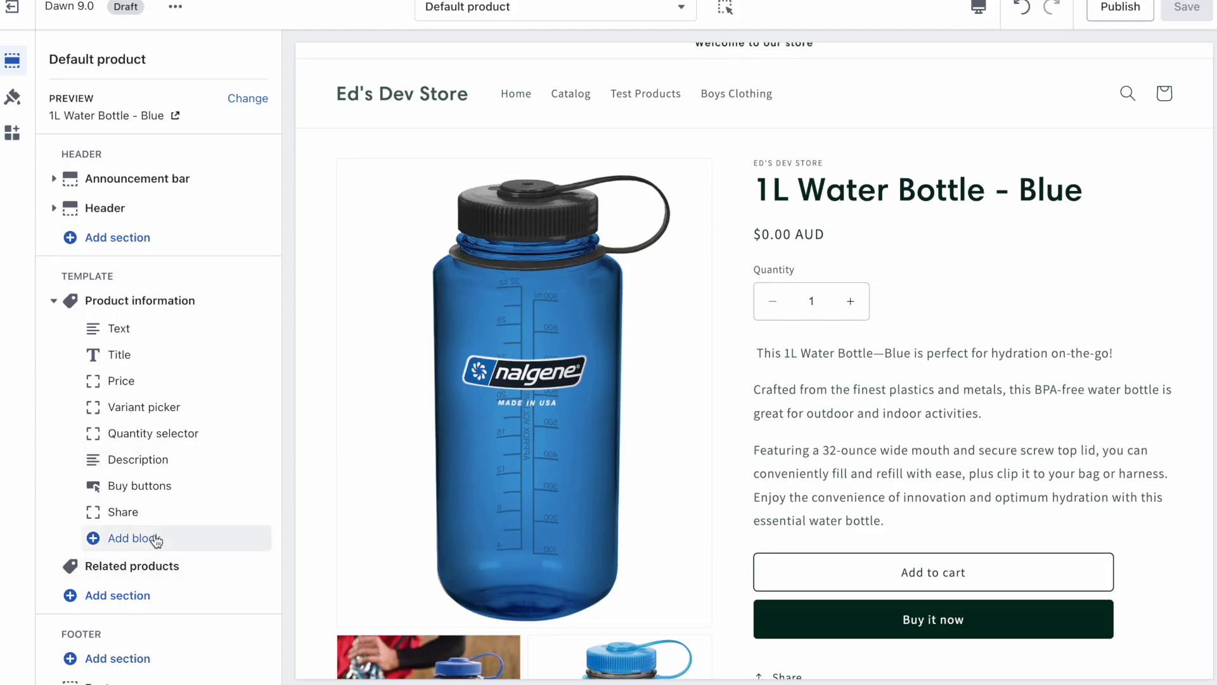
Add a Text block to Product information and delete its placeholder text.
{"action": "left_click", "coordinate": [155, 539]}
{"action": "left_click", "coordinate": [379, 249]}
{"action": "left_click", "coordinate": [150, 538]}
{"action": "left_click", "coordinate": [231, 166]}
{"action": "key", "text": "ctrl+a"}
{"action": "key", "text": "BackSpace"}
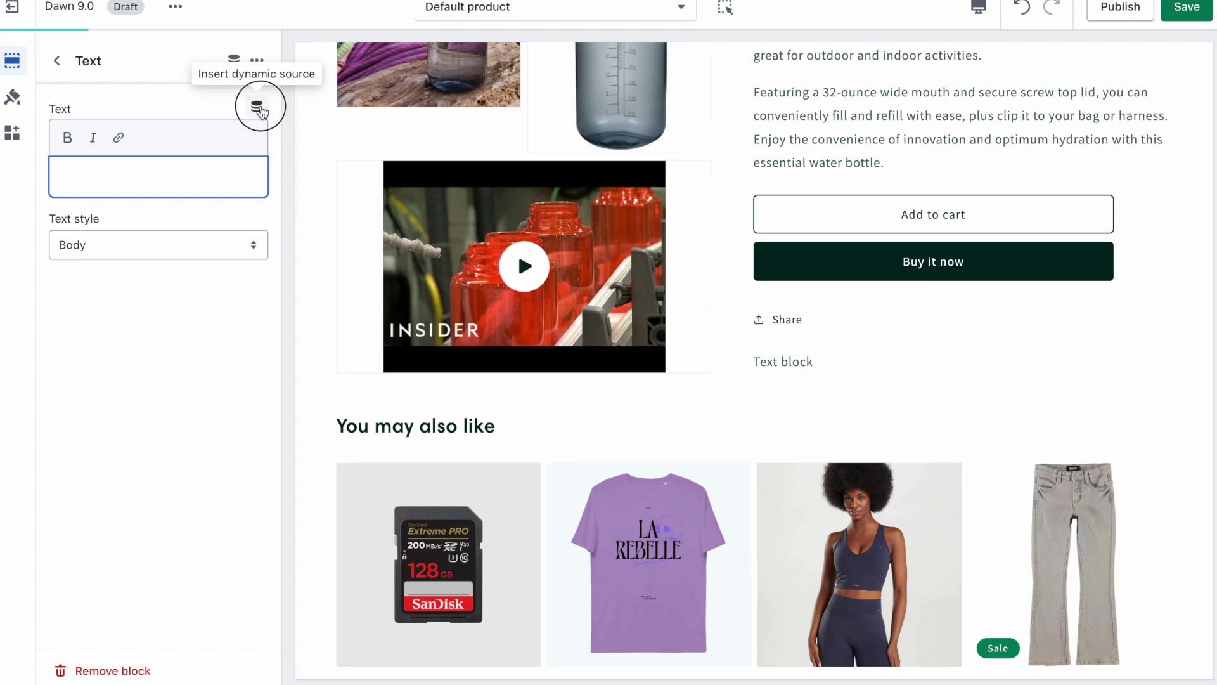
Browse the full list of product metafield dynamic sources, then close it.
{"action": "left_click", "coordinate": [257, 106]}
{"action": "left_click", "coordinate": [379, 329]}
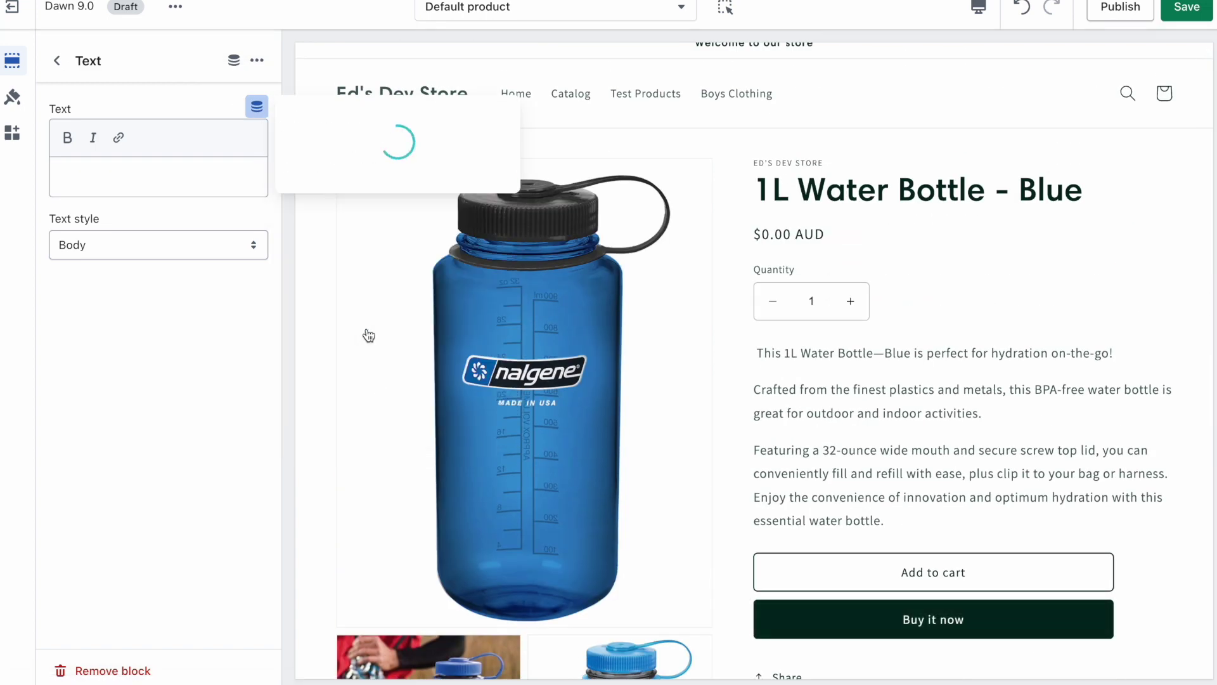
{"action": "left_click", "coordinate": [379, 599]}
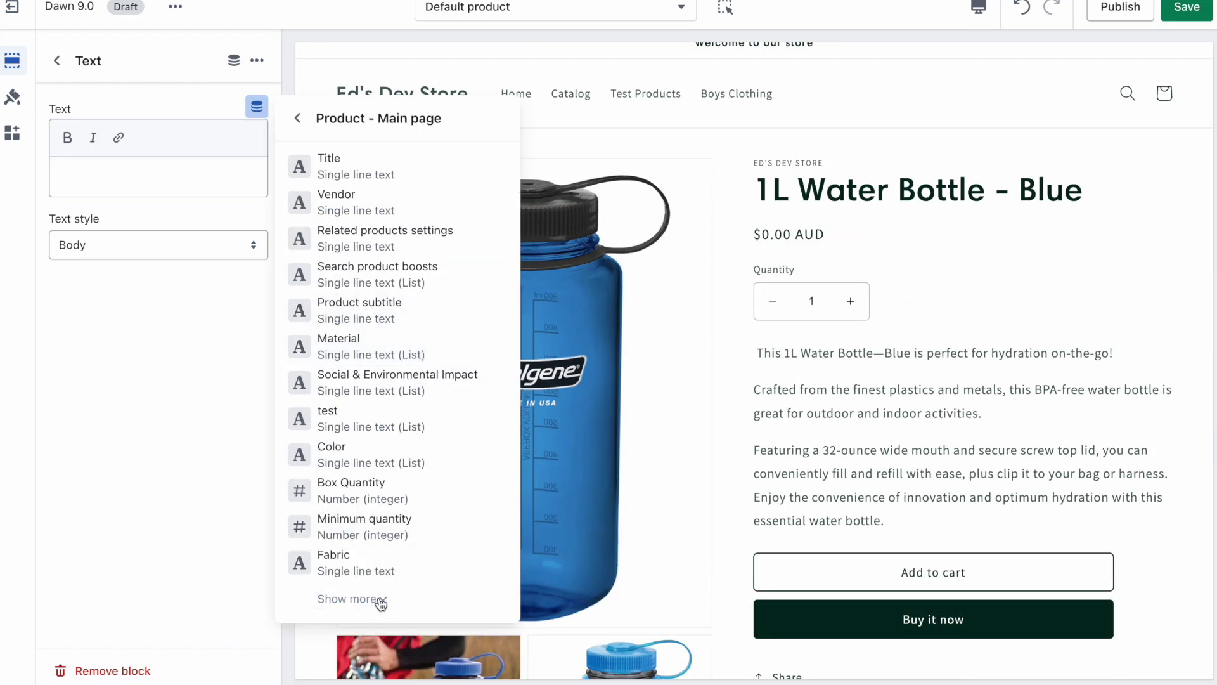
{"action": "left_click", "coordinate": [126, 187]}
{"action": "left_click", "coordinate": [256, 106]}
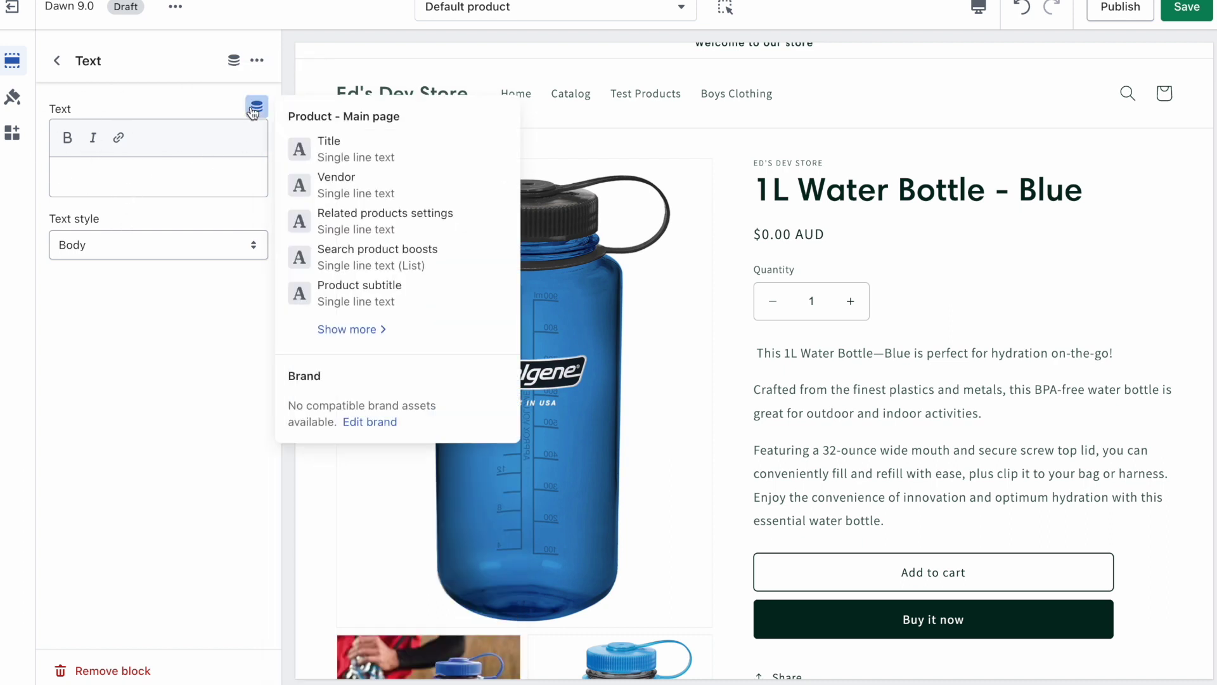
{"action": "left_click", "coordinate": [383, 327]}
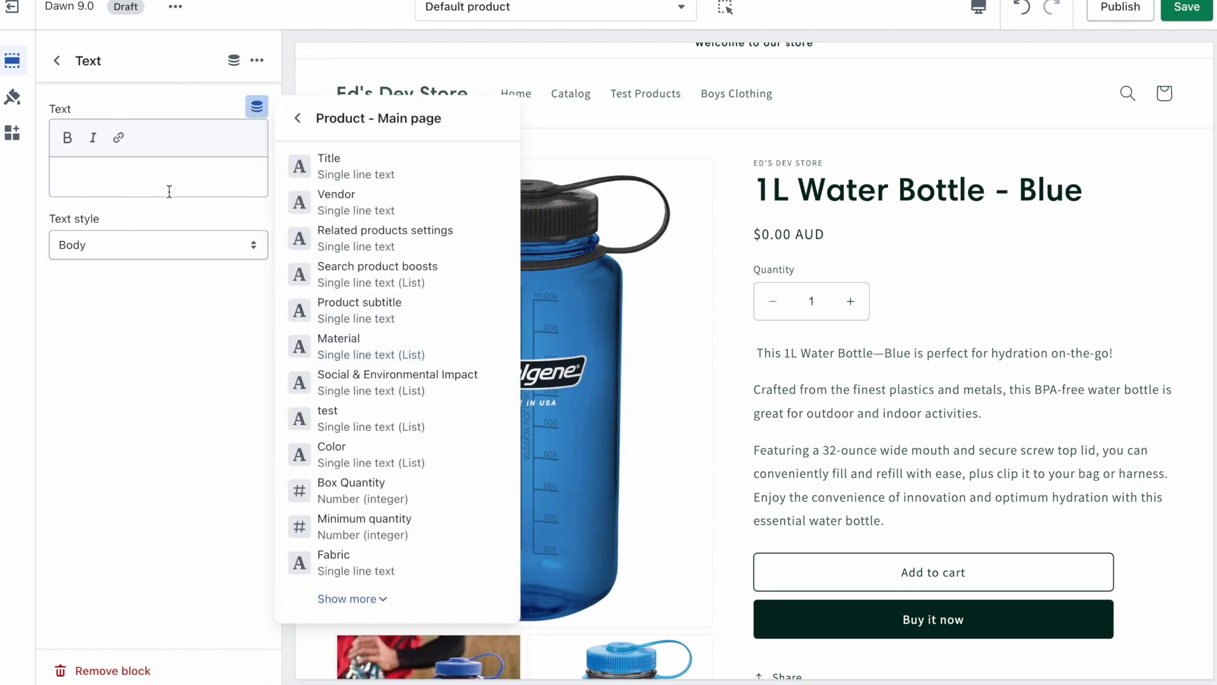
{"action": "left_click", "coordinate": [374, 600]}
{"action": "scroll", "coordinate": [413, 392], "scroll_direction": "down", "scroll_amount": 1}
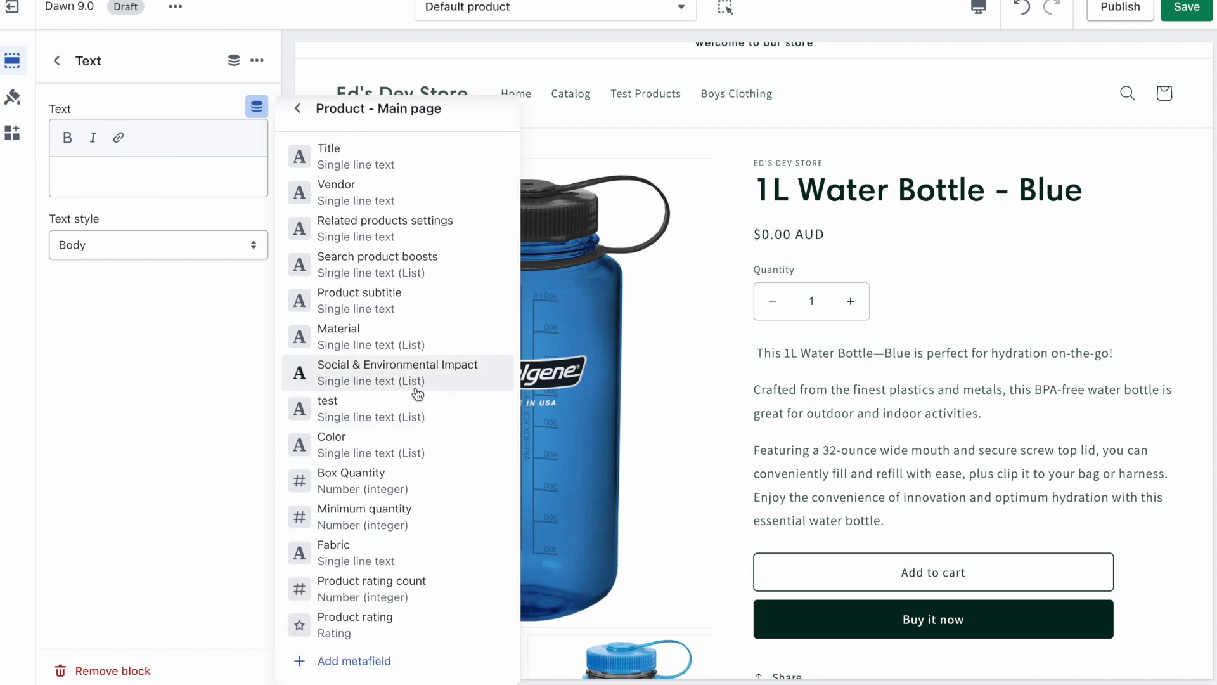
{"action": "key", "text": "Escape"}
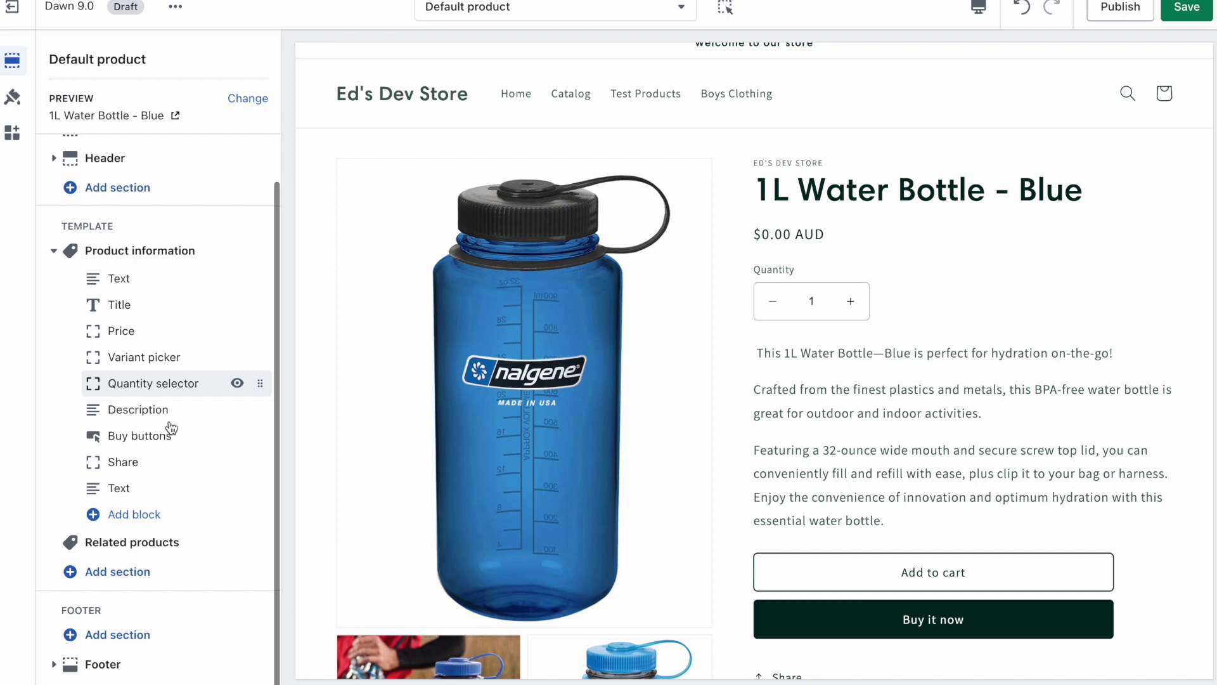
Add a Rich text section below Related products and clear its placeholder description text.
{"action": "left_click", "coordinate": [128, 571]}
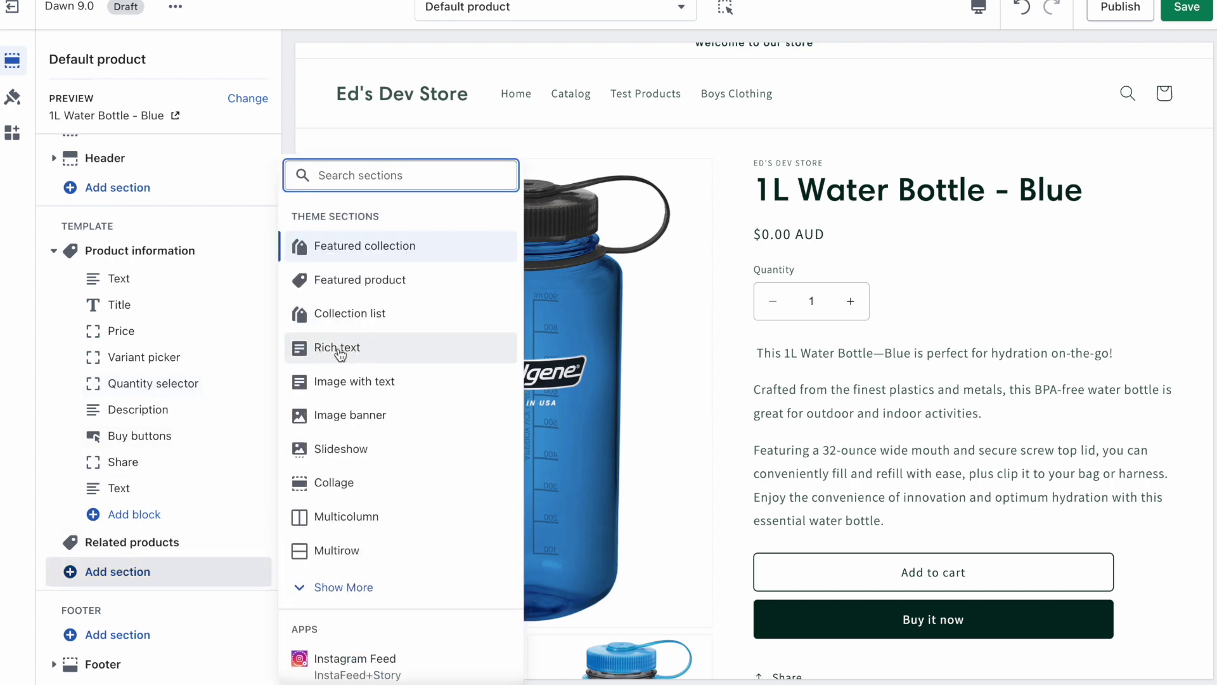
{"action": "left_click", "coordinate": [380, 354]}
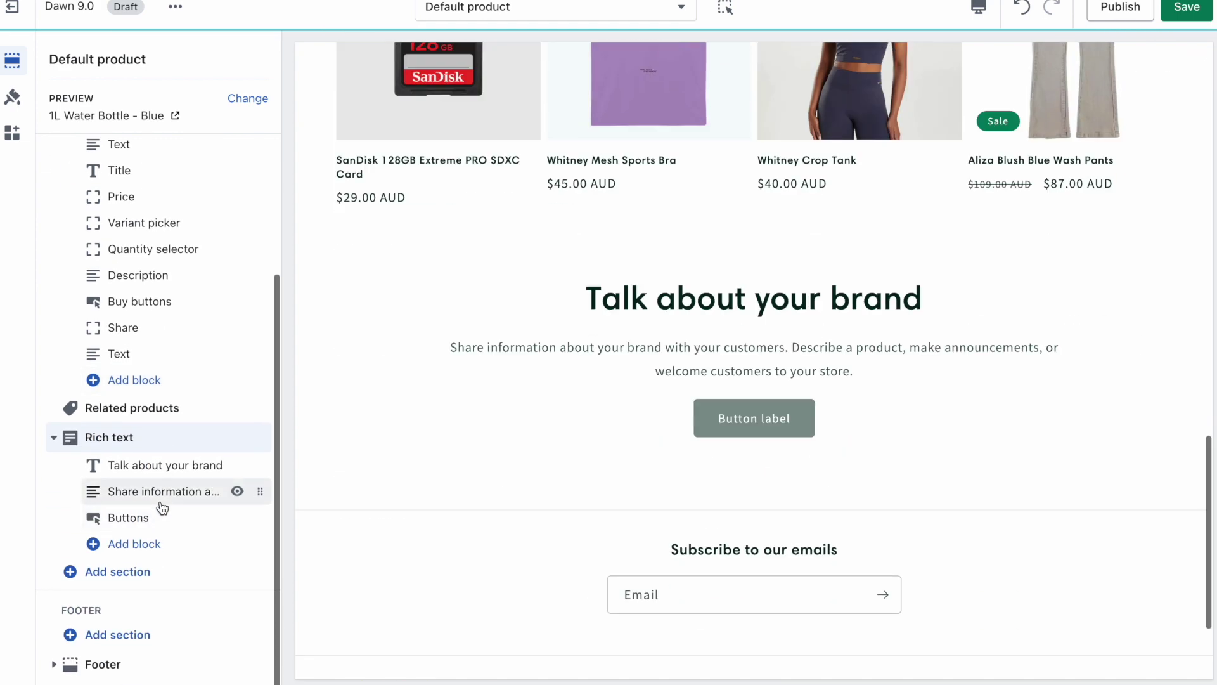
{"action": "left_click", "coordinate": [152, 492]}
{"action": "key", "text": "ctrl+a"}
{"action": "key", "text": "BackSpace"}
Link the Rich text description to the Features metafield as a dynamic source.
{"action": "left_click", "coordinate": [257, 107]}
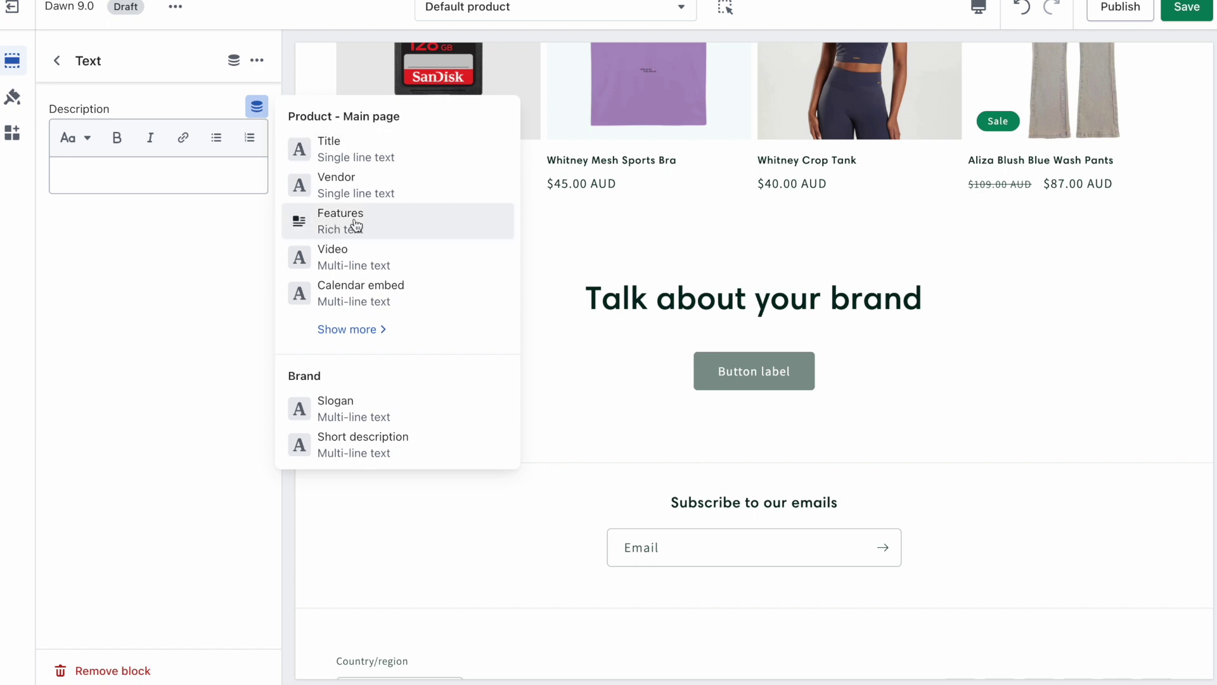
{"action": "left_click", "coordinate": [380, 225]}
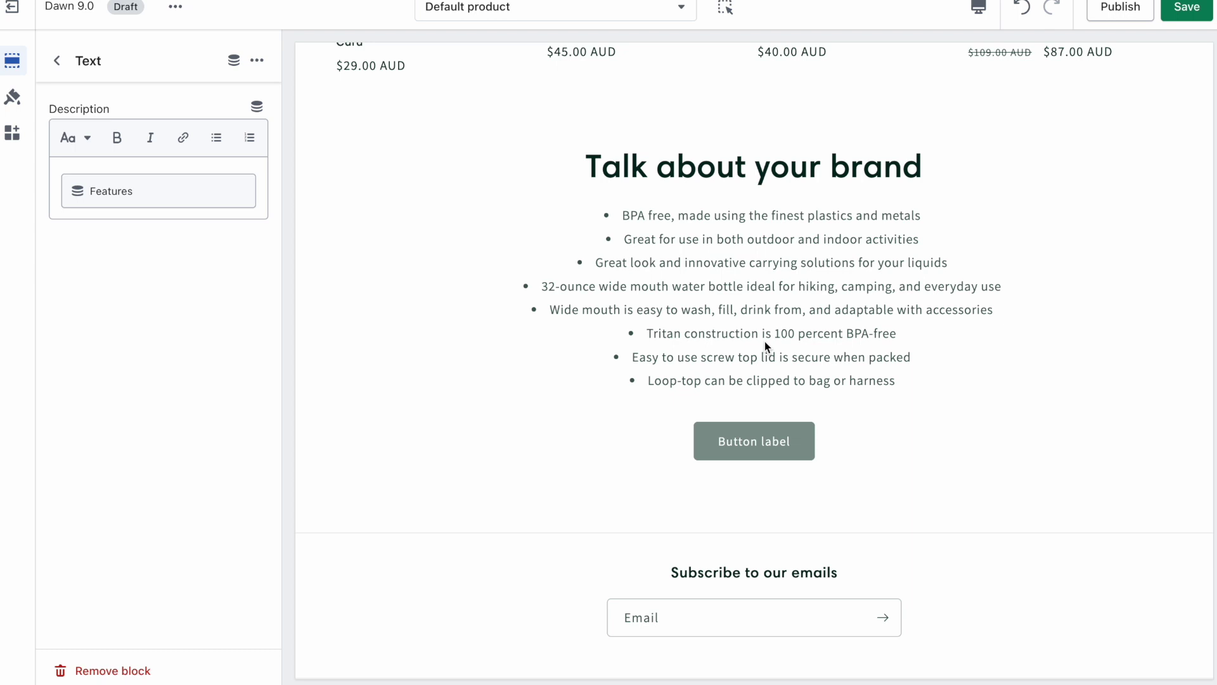
{"action": "left_click", "coordinate": [259, 183]}
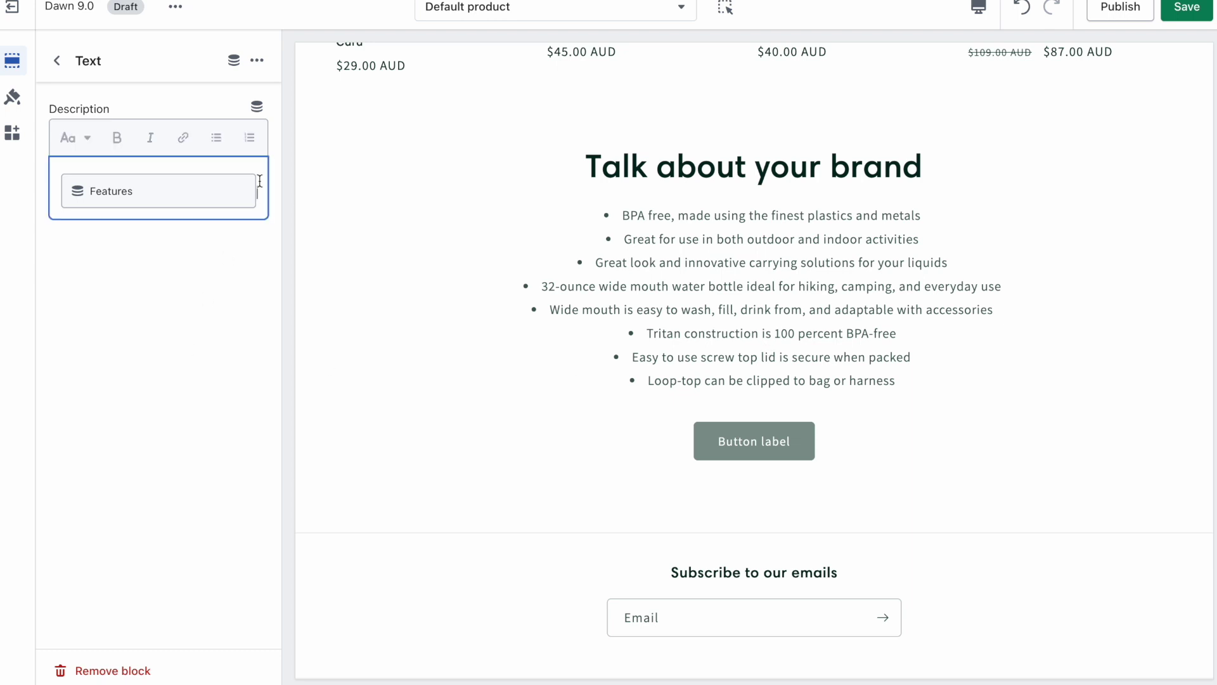